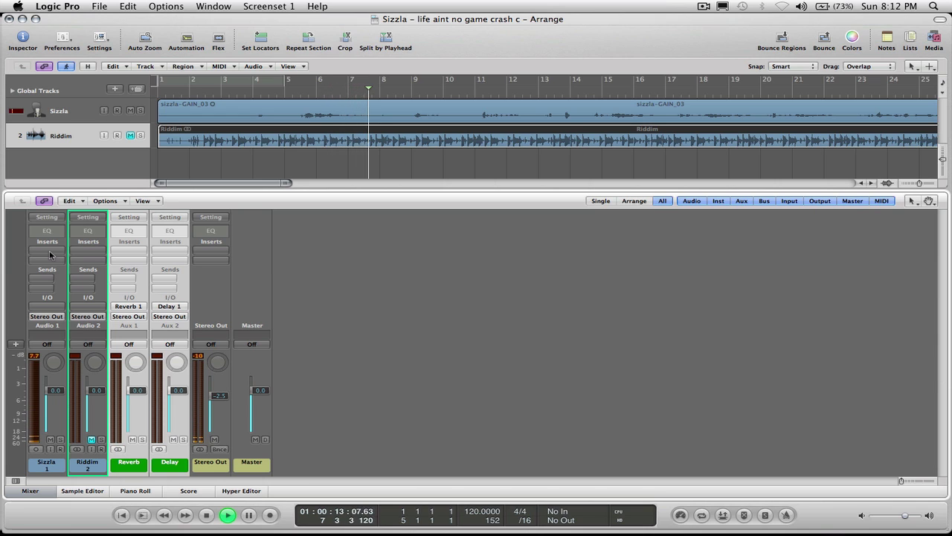
- Stop playback and insert the stereo Waves SSLComp plug-in on the Stereo Out channel
key(space)
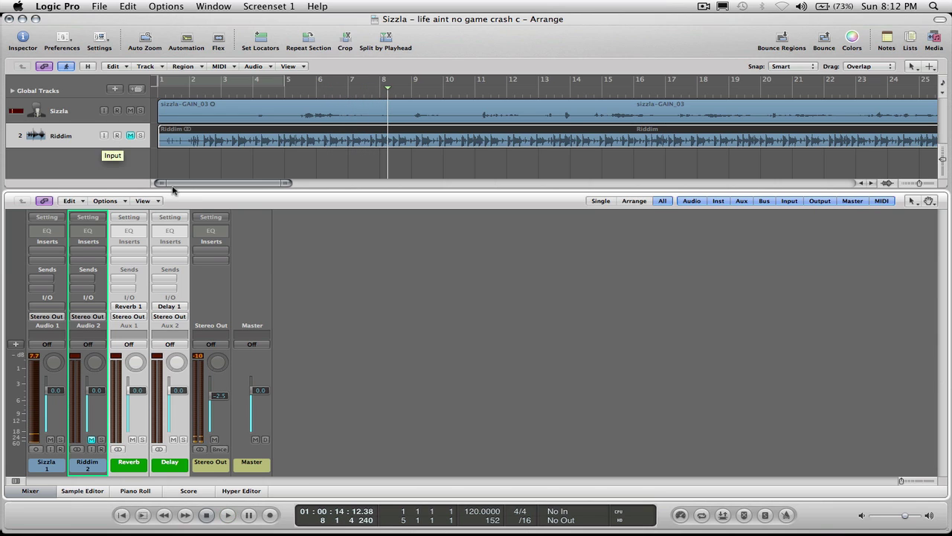
click(208, 260)
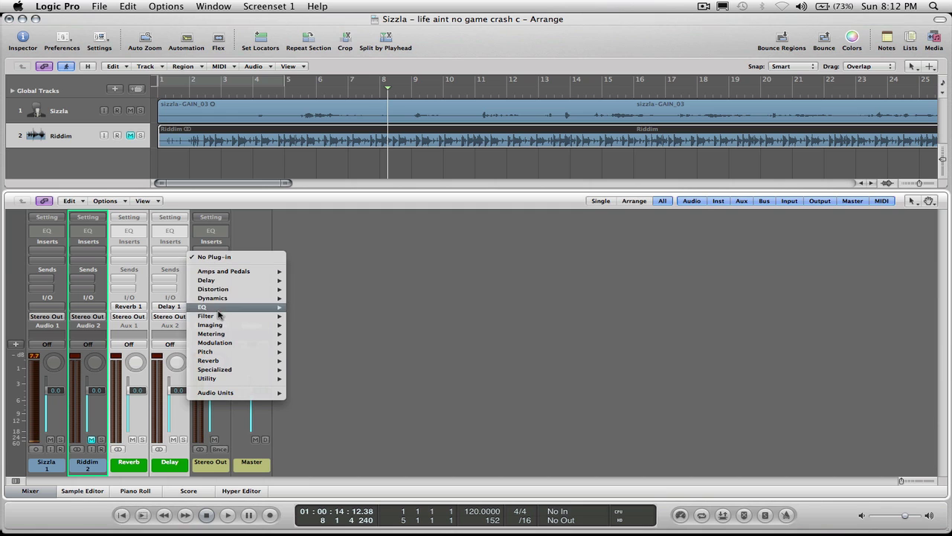
mouse_move(227, 393)
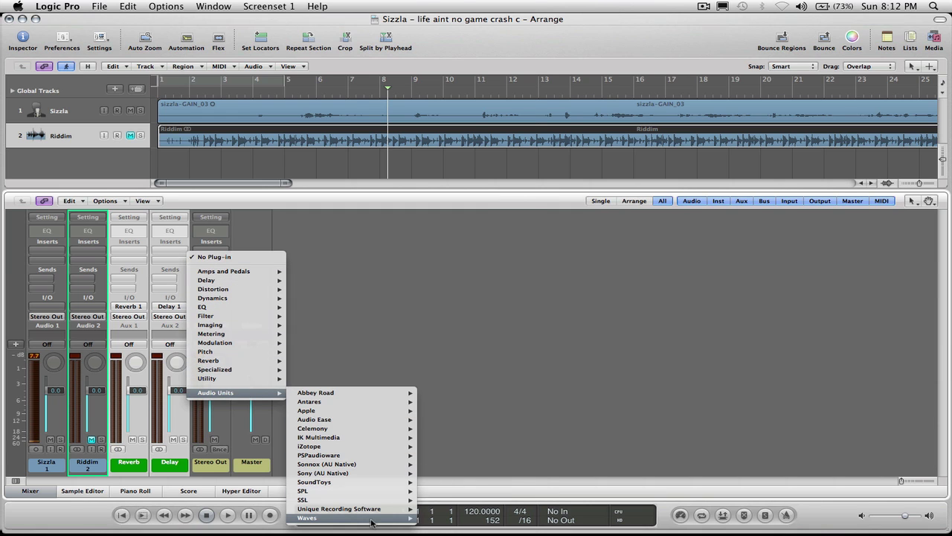
mouse_move(372, 518)
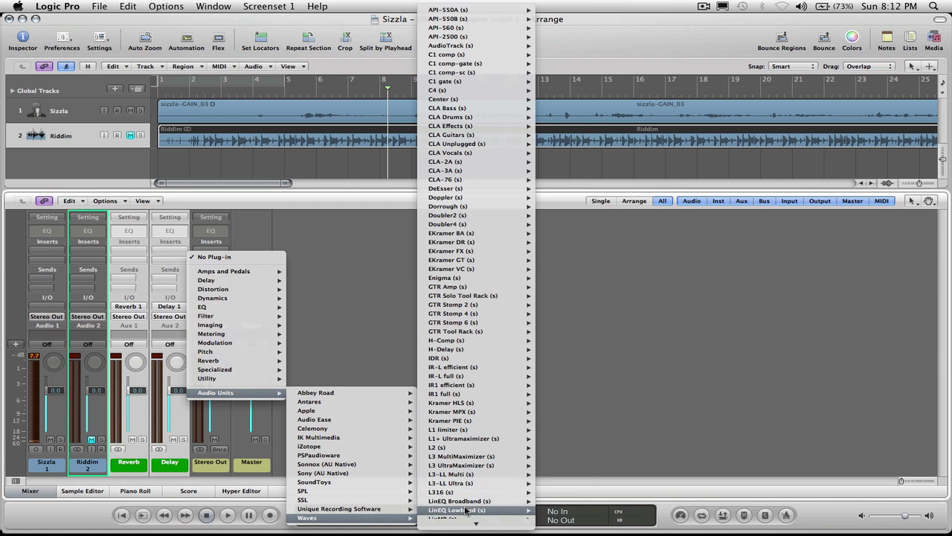
mouse_move(467, 529)
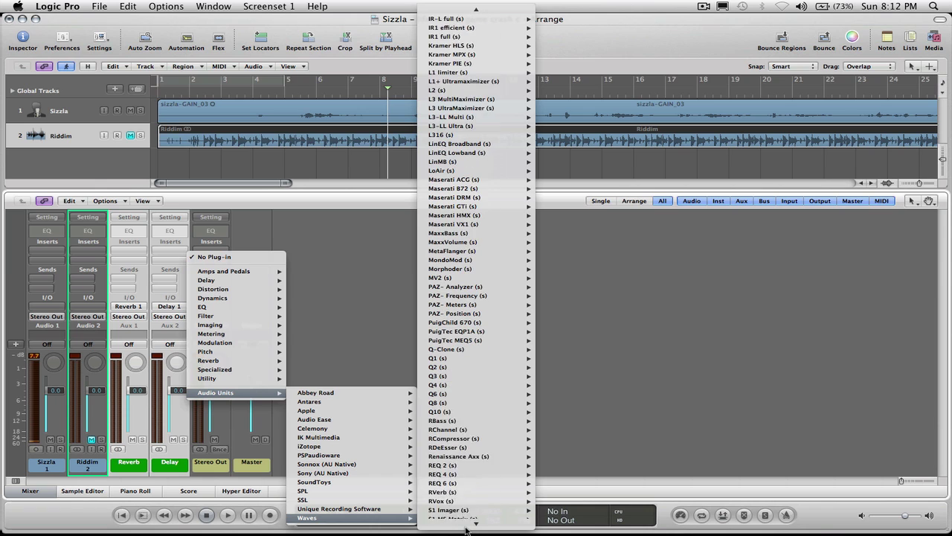
mouse_move(471, 467)
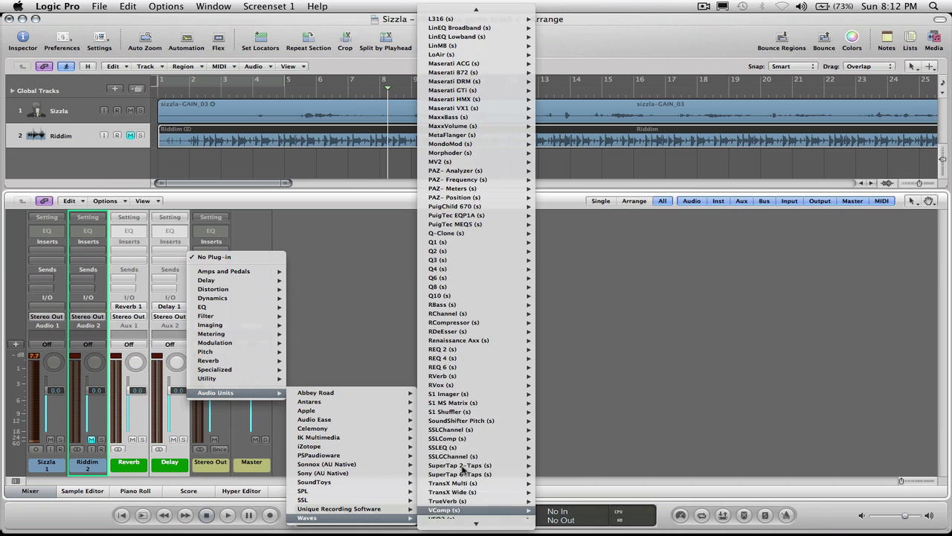
mouse_move(464, 440)
click(557, 438)
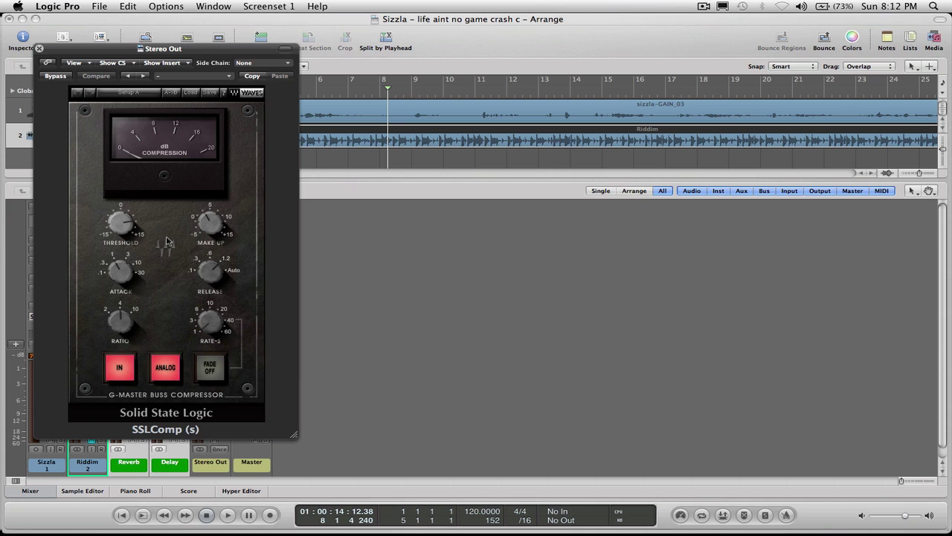
- Set the SSLComp ratio to 2 and, with the song playing, lower its threshold to about 6.7, closing the plug-in when done
click(121, 319)
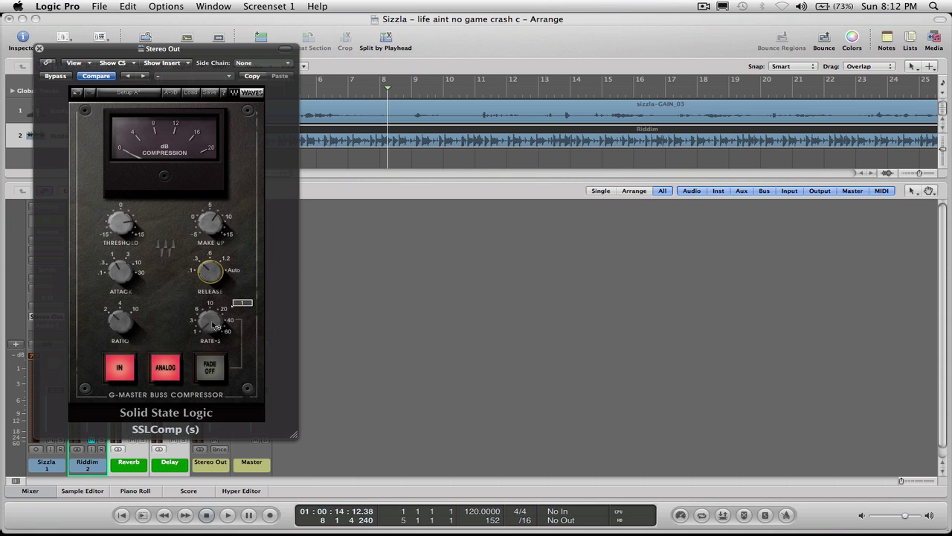
key(space)
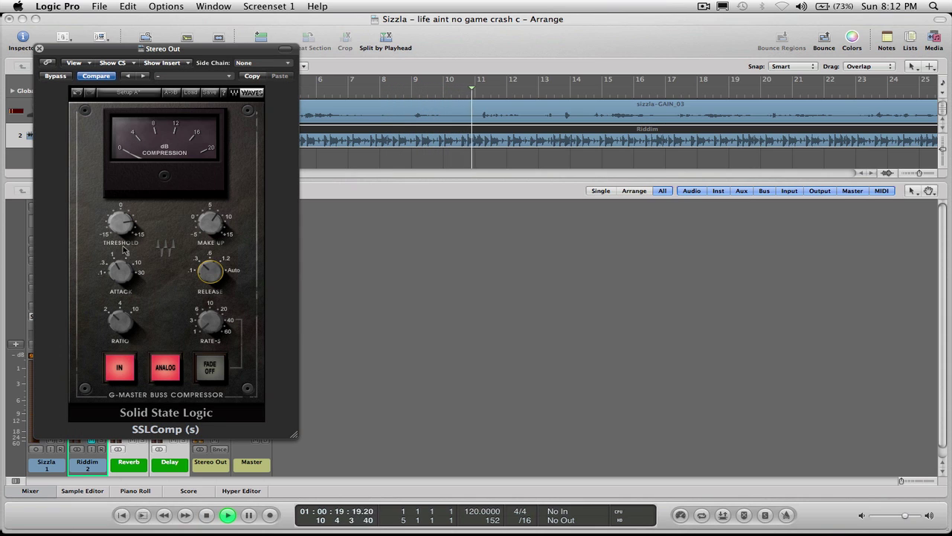
drag(125, 223, 125, 223)
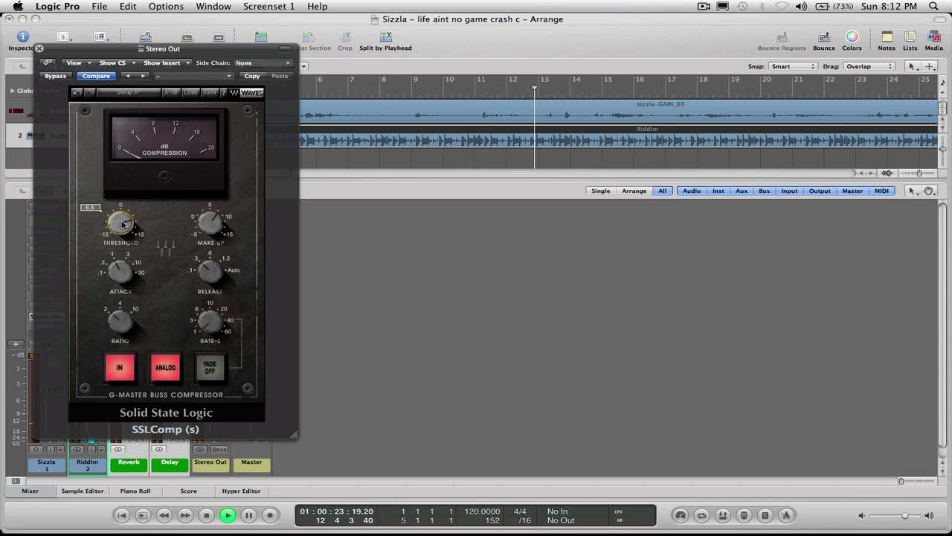
drag(123, 223, 122, 223)
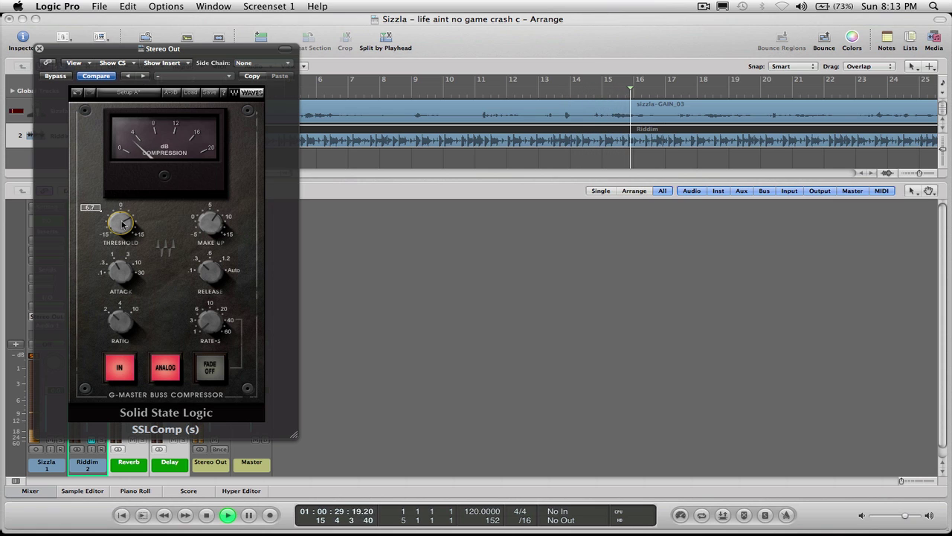
click(39, 49)
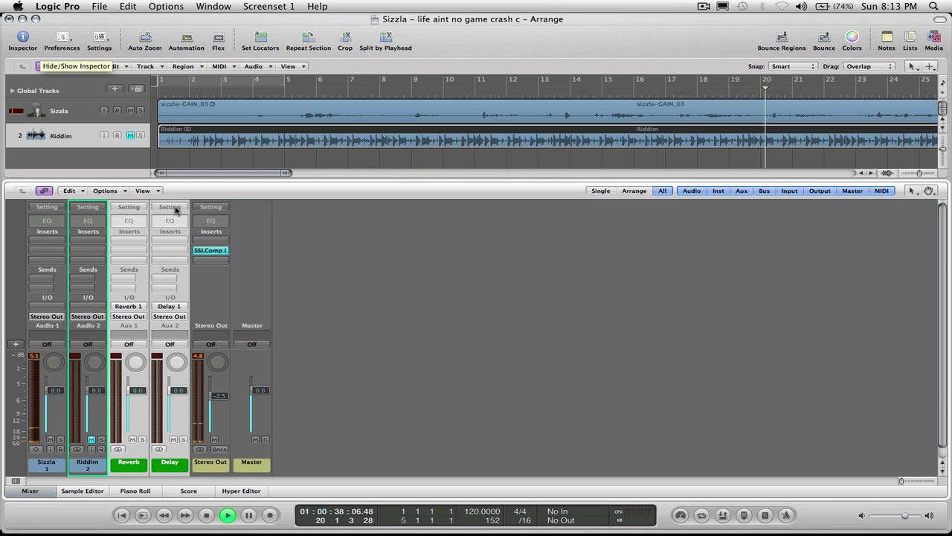
- Insert the mono Compressor from the Dynamics plug-ins on the Sizzla channel and place its window clear of the channel strips
click(43, 251)
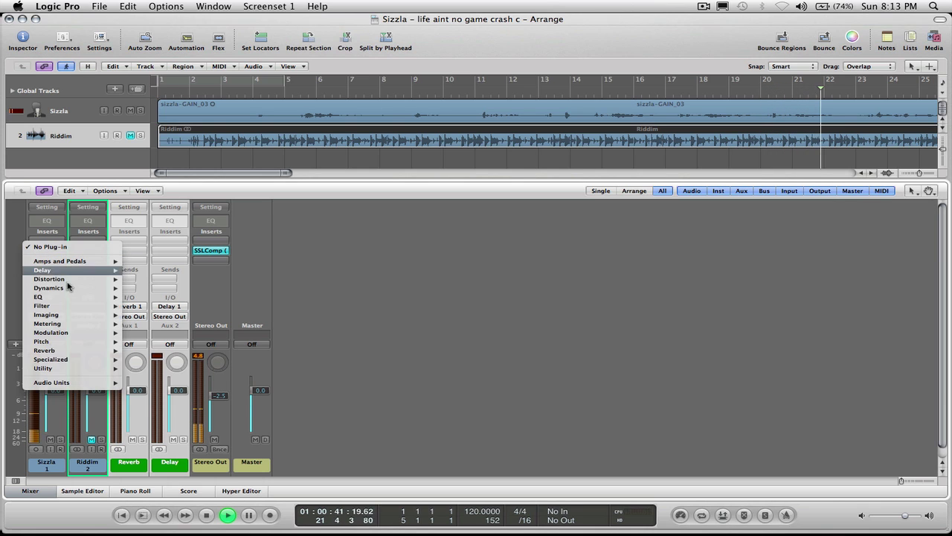
mouse_move(82, 360)
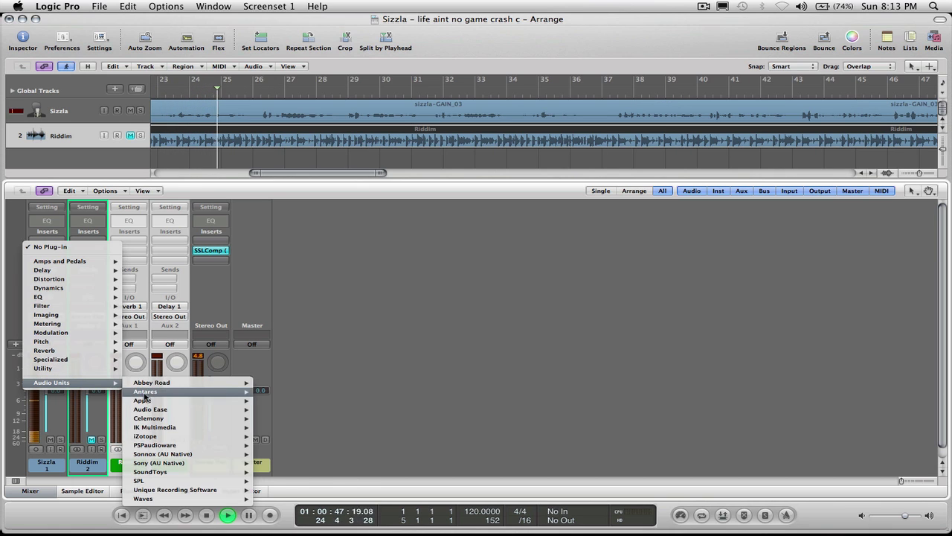
mouse_move(182, 483)
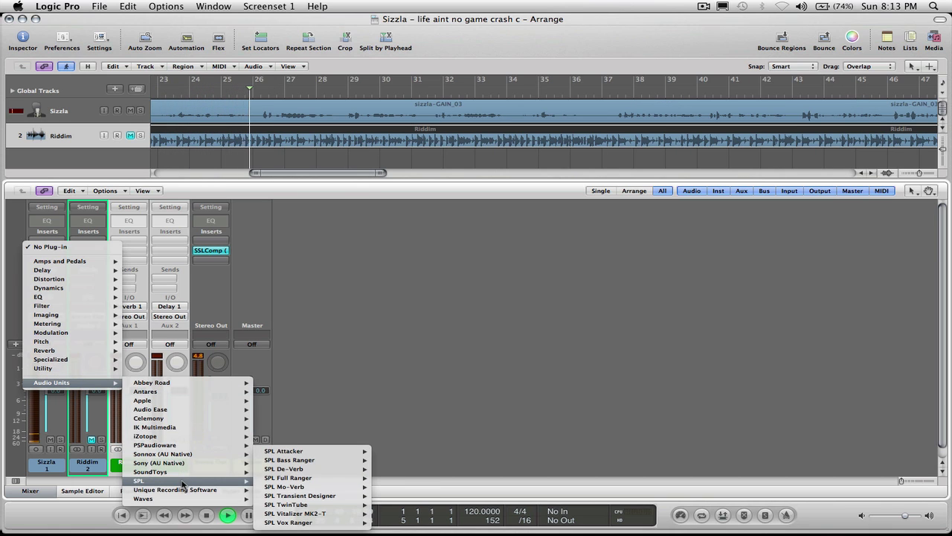
mouse_move(198, 430)
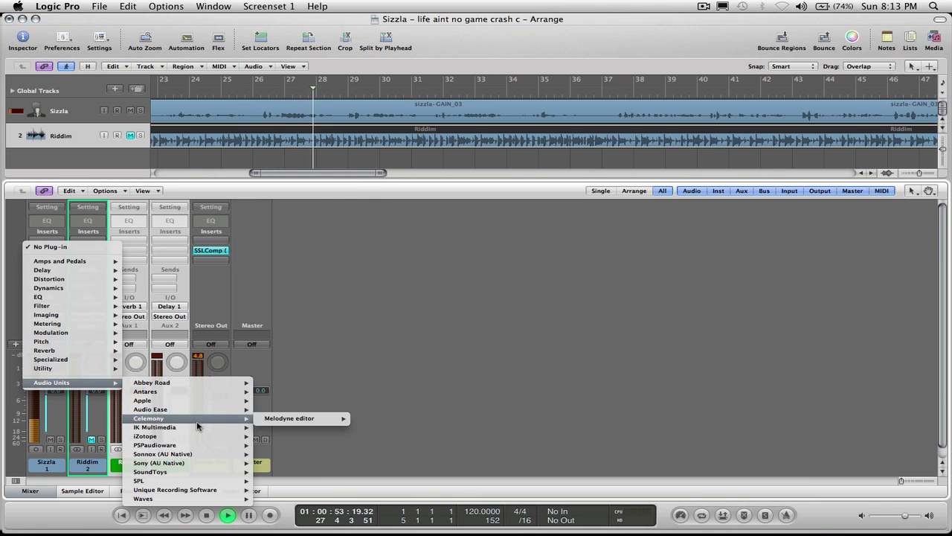
mouse_move(79, 284)
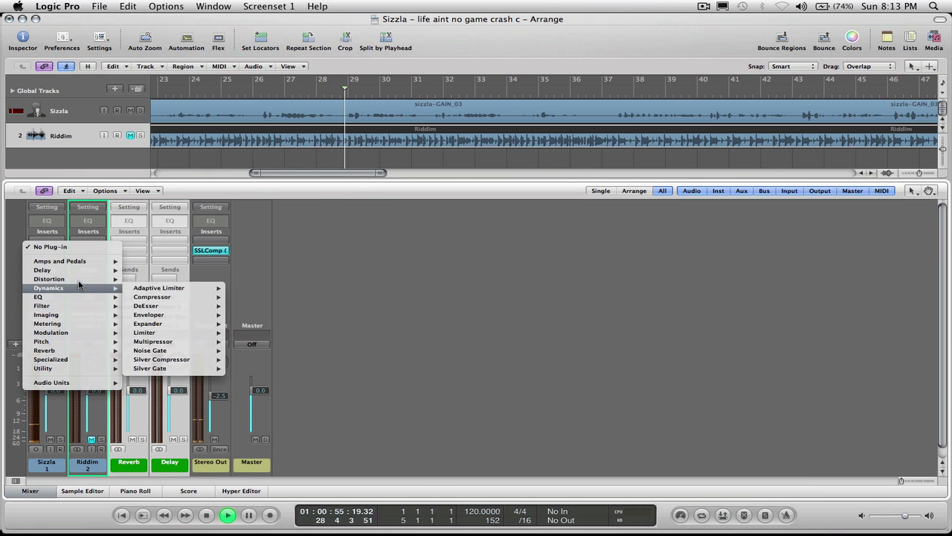
mouse_move(179, 299)
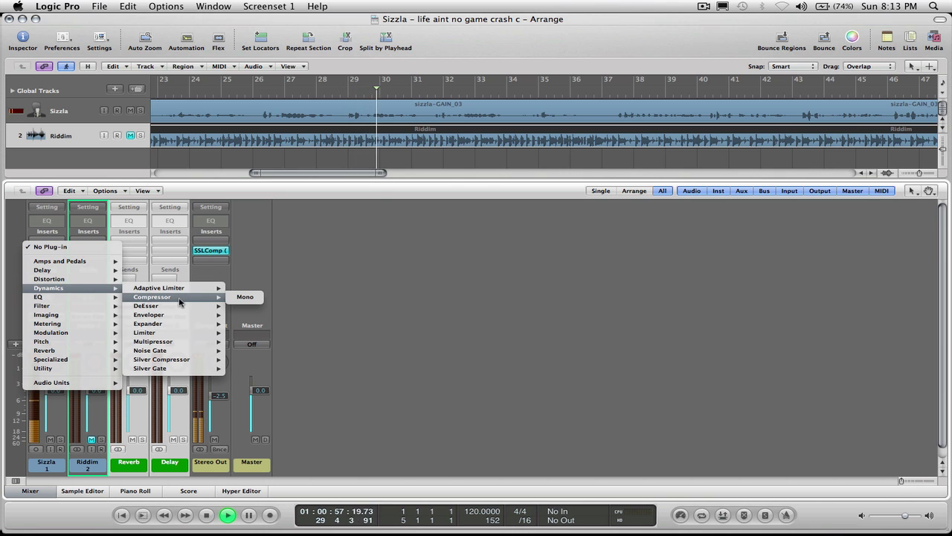
click(245, 297)
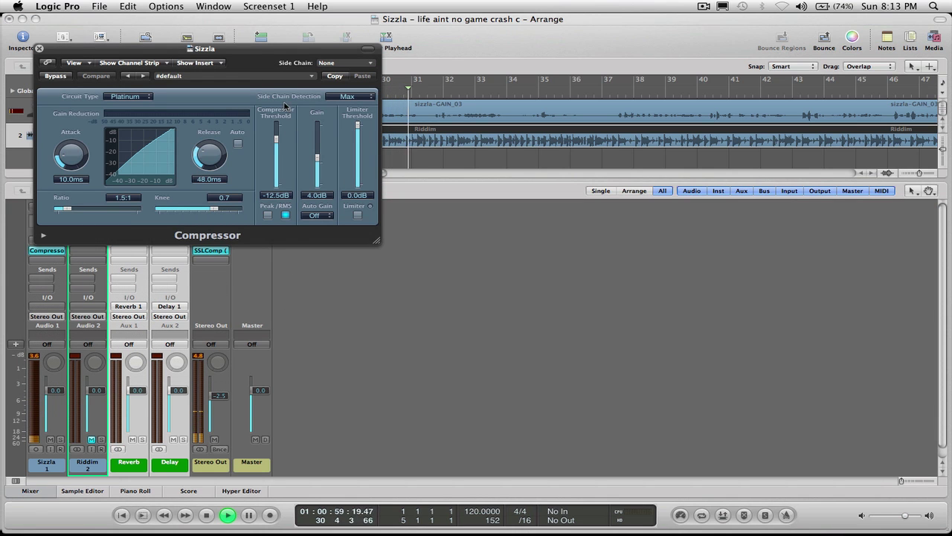
drag(284, 107, 551, 300)
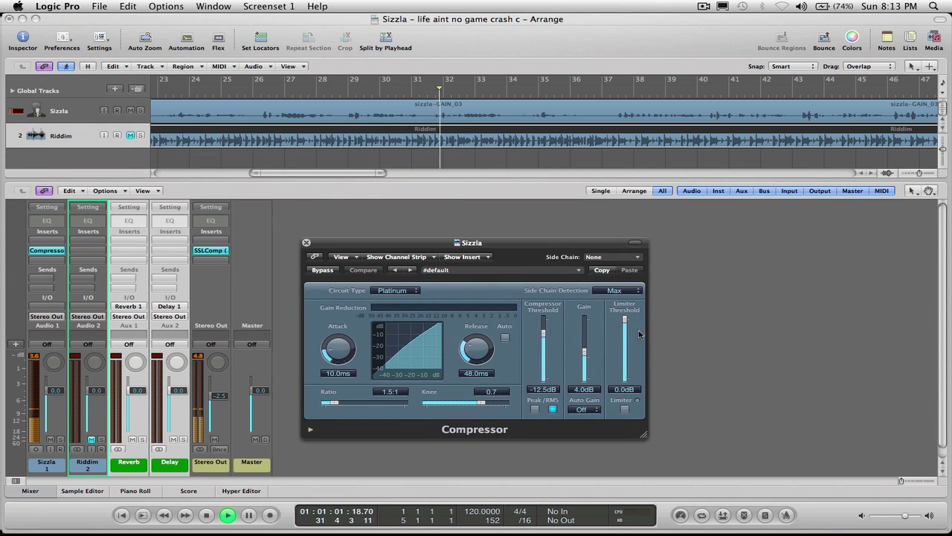
- Turn on the Compressor's limiter with a -0.1 dB threshold and set the compression ratio to 4.1:1
drag(625, 320, 626, 322)
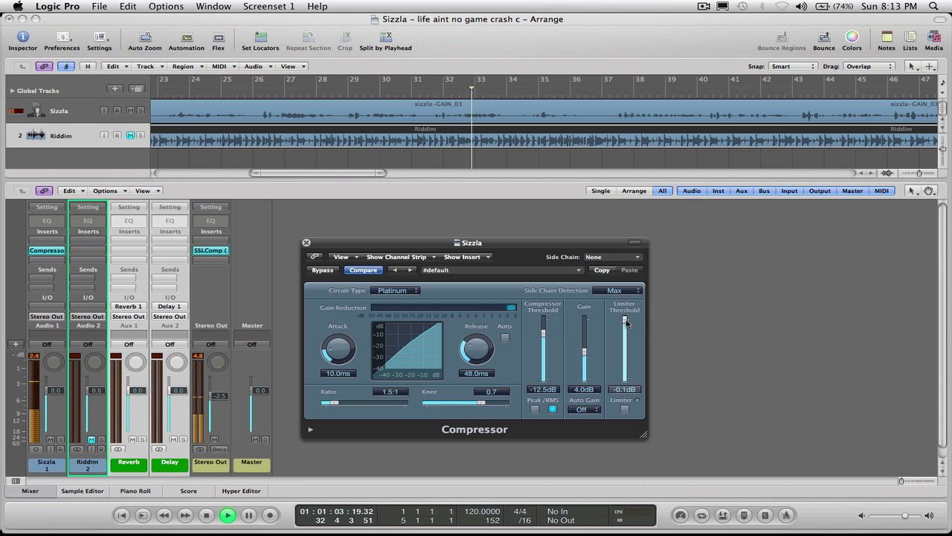
click(625, 409)
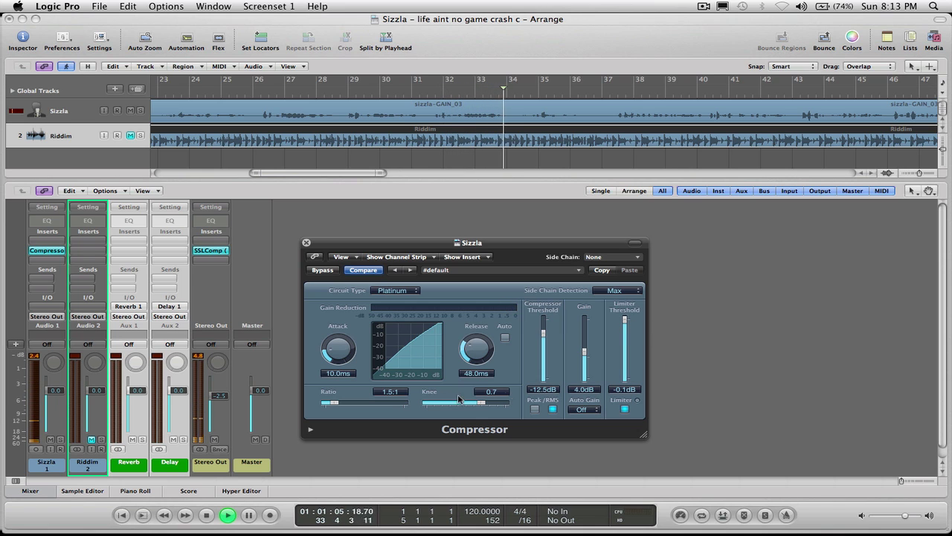
drag(333, 404, 357, 406)
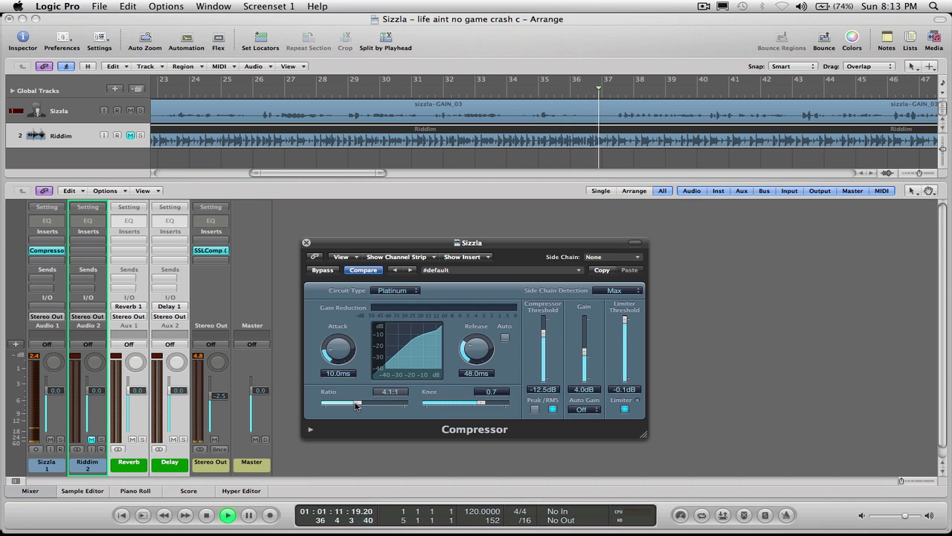
- Set the Sizzla Compressor's attack to 3.0 ms and its release to 490 ms
mouse_move(338, 349)
mouse_down()
mouse_move(339, 330)
mouse_move(341, 363)
mouse_up()
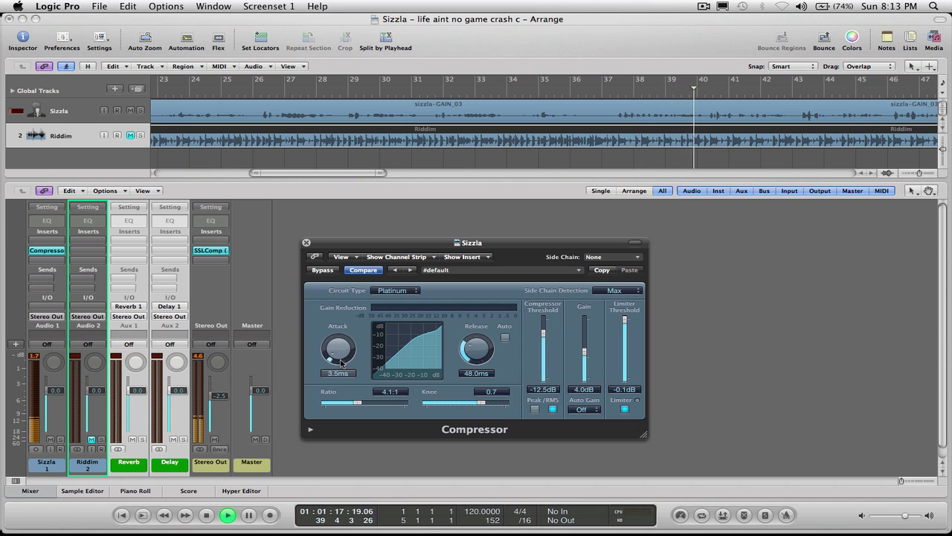
drag(476, 350, 467, 322)
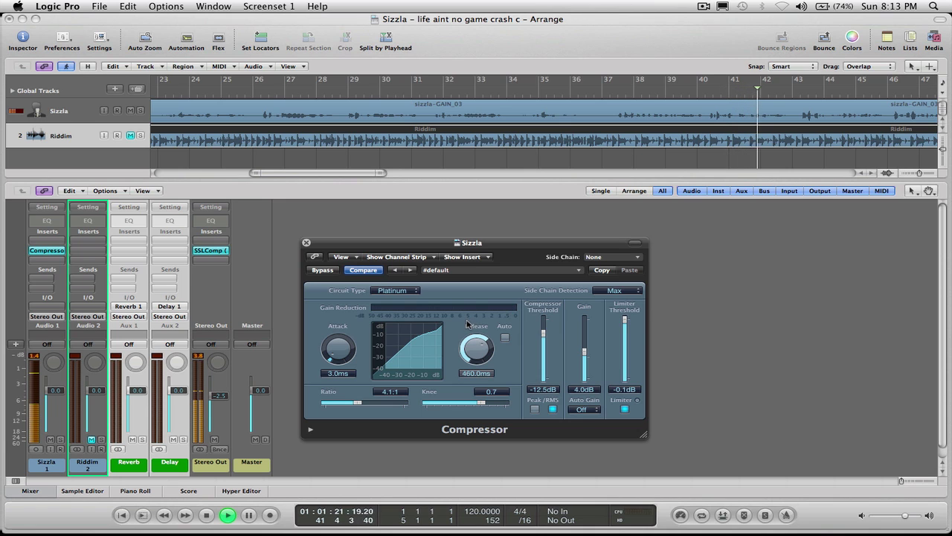
drag(467, 322, 468, 328)
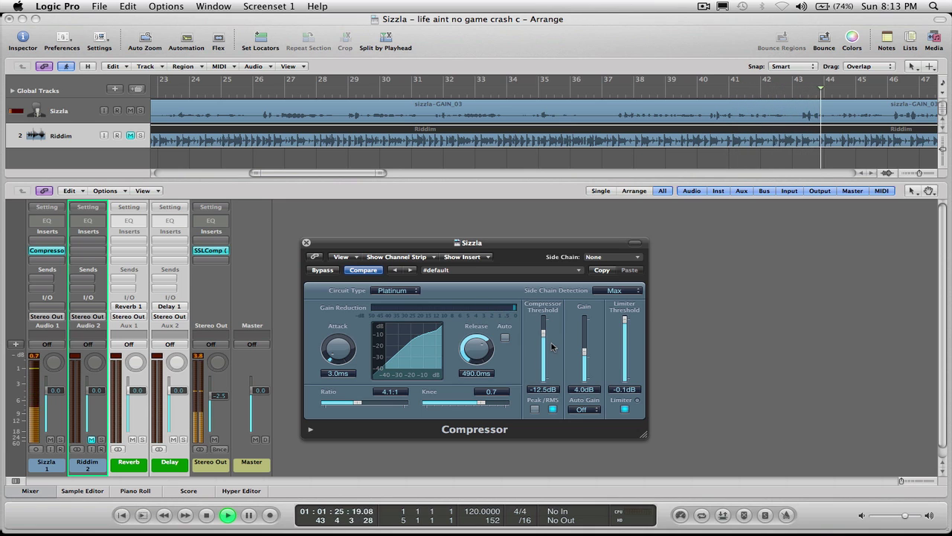
- Change the Compressor's circuit type to FET, set the compressor threshold to -13.5 dB, and close the plug-in
drag(544, 337, 544, 339)
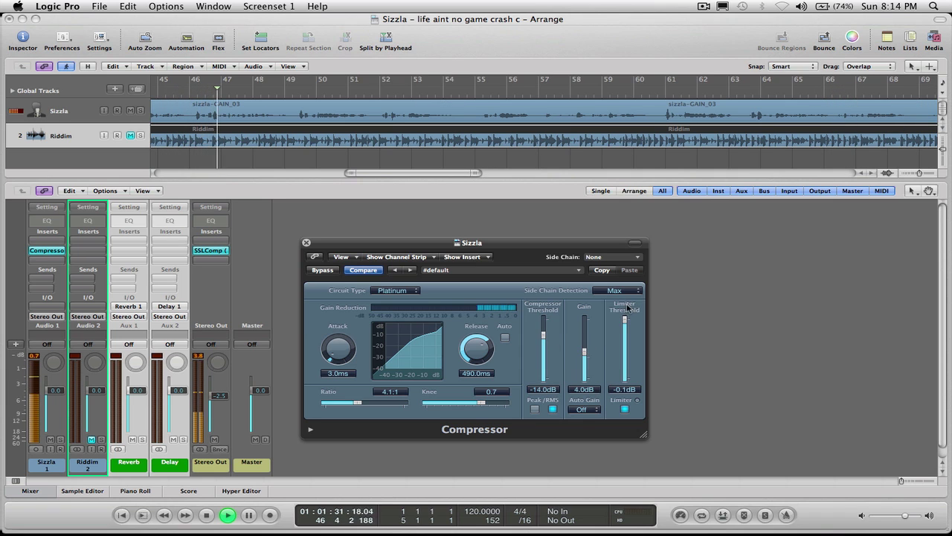
click(395, 297)
click(395, 337)
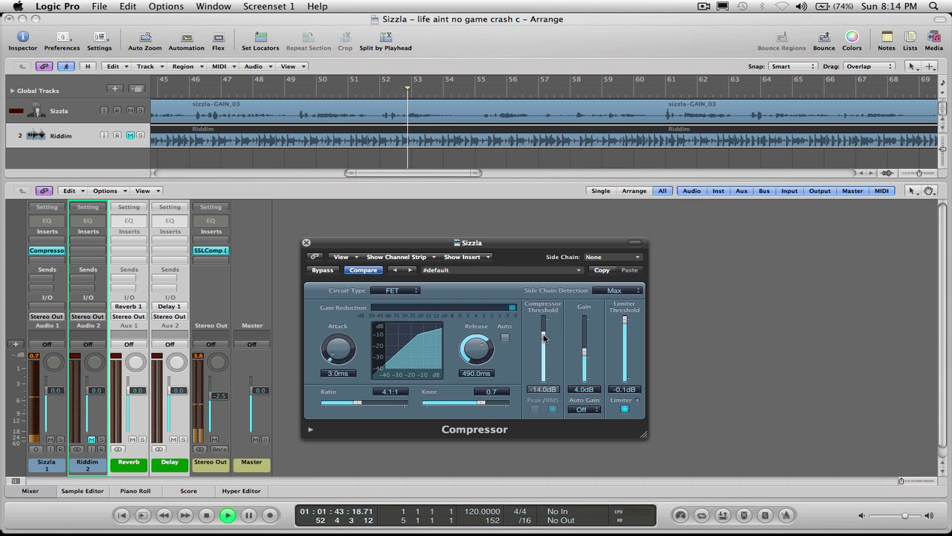
drag(544, 338, 544, 336)
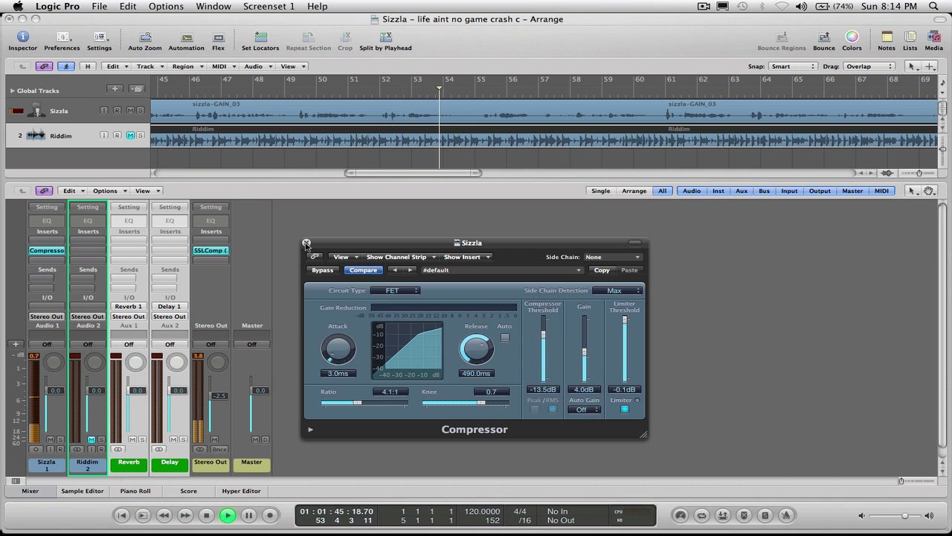
click(306, 243)
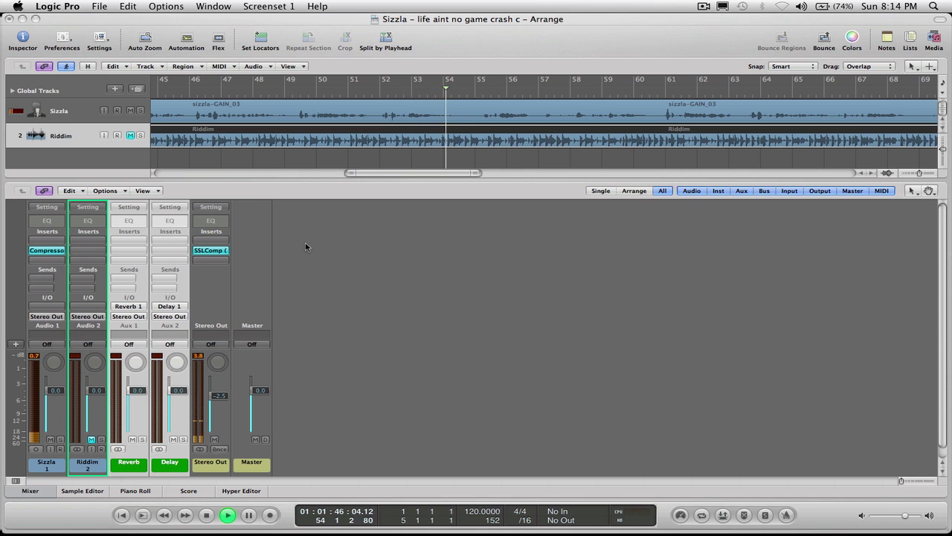
- Insert the mono Waves SSLEQ below the Compressor on the Sizzla channel and place its window clear of the channel strips
click(48, 260)
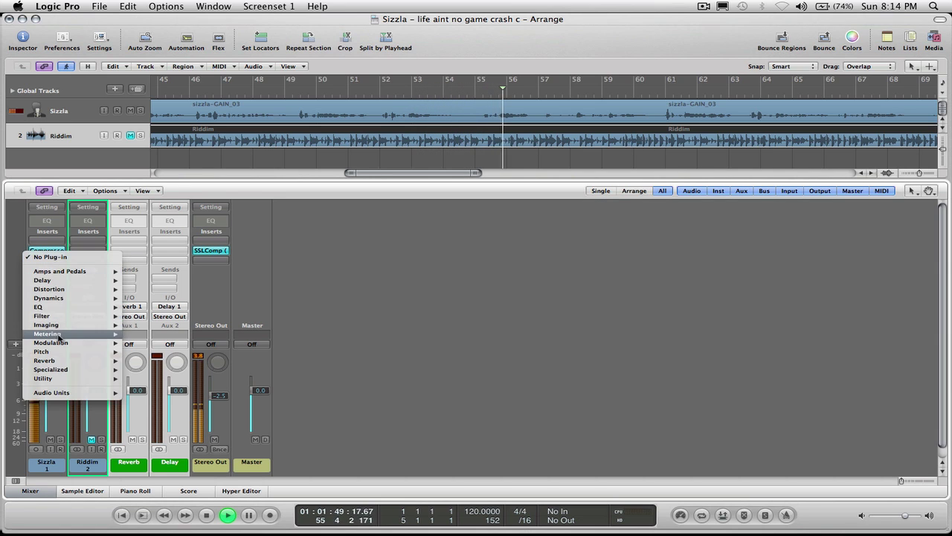
mouse_move(58, 356)
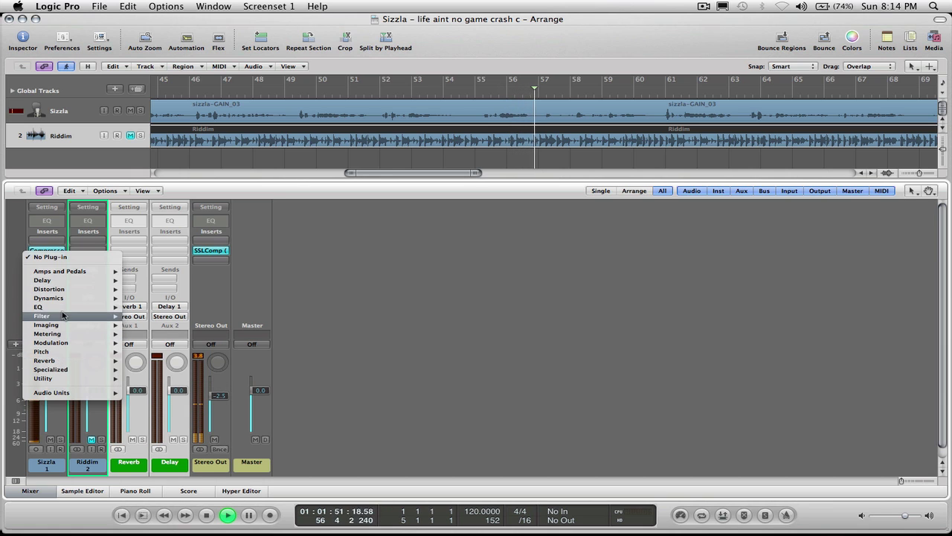
mouse_move(60, 392)
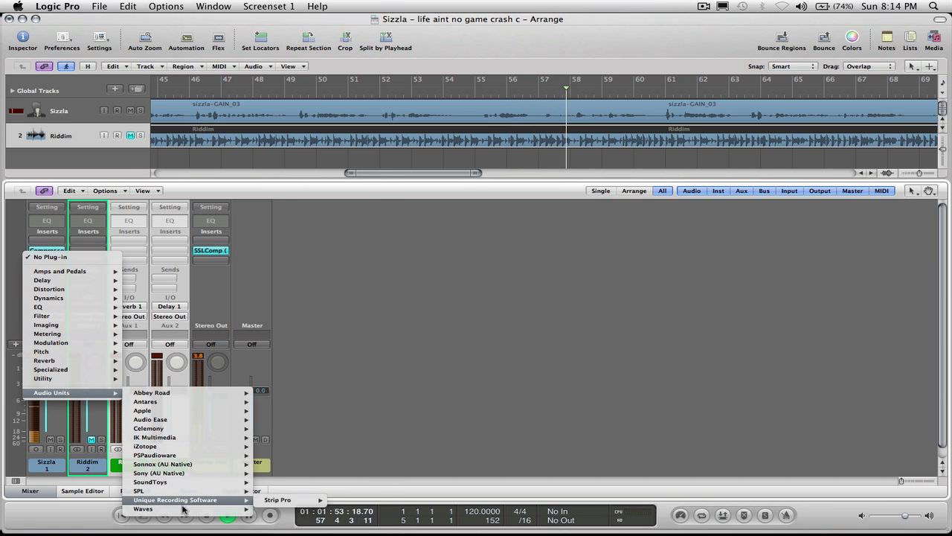
mouse_move(148, 509)
mouse_move(329, 311)
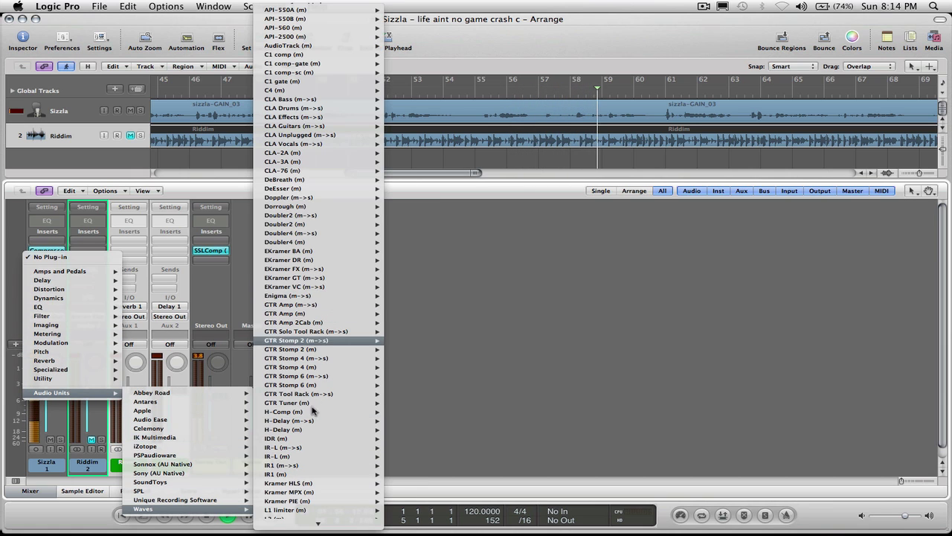
mouse_move(304, 525)
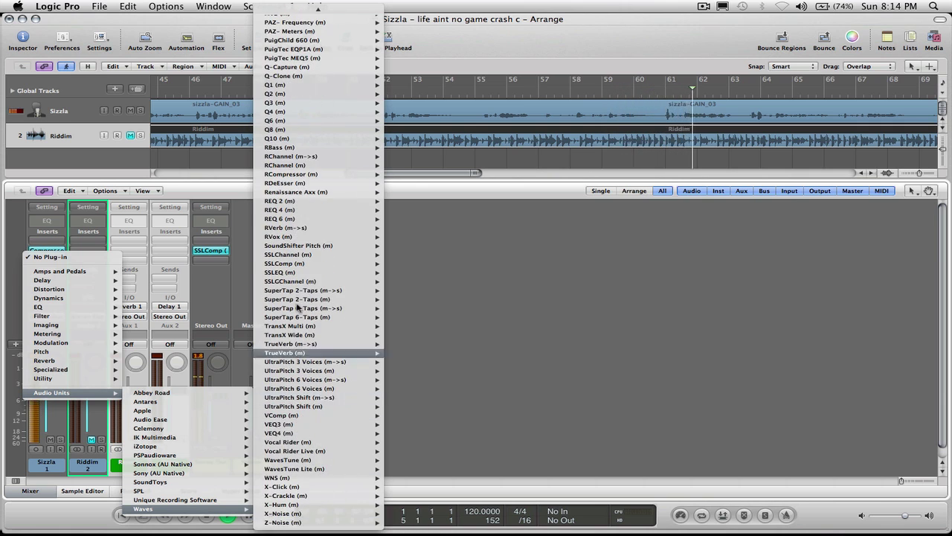
click(407, 287)
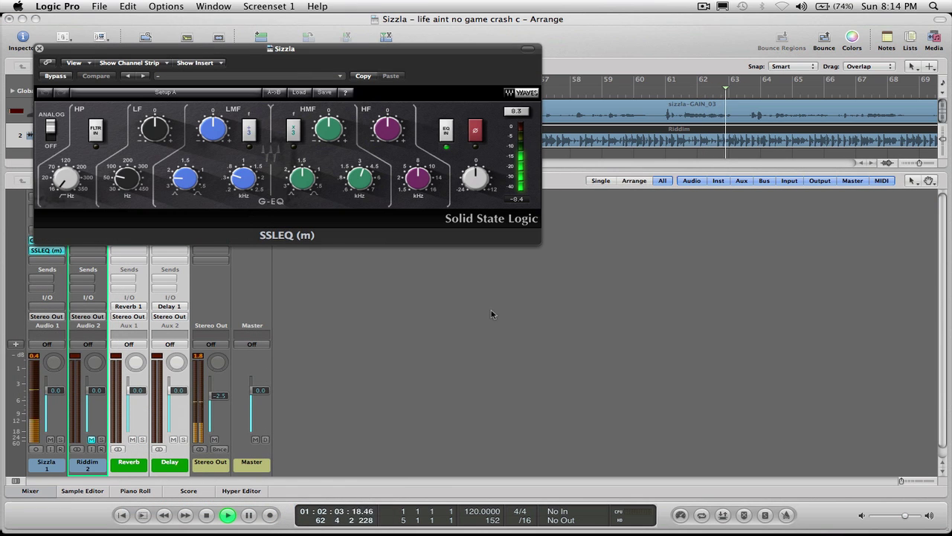
drag(372, 51, 669, 240)
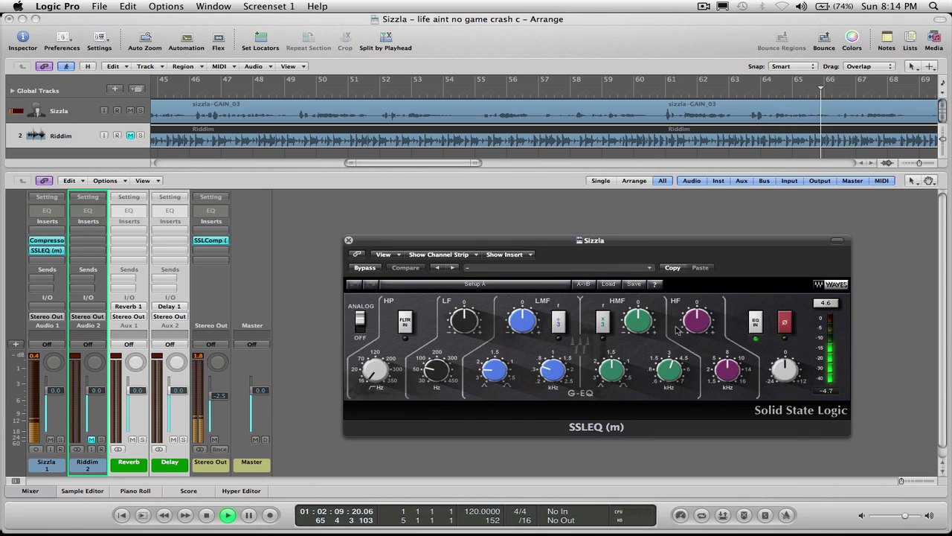
- Enable the SSLEQ's HMF ×3, LMF ÷3 and filter switches and raise the high-pass filter's cutoff frequency
click(603, 321)
click(559, 321)
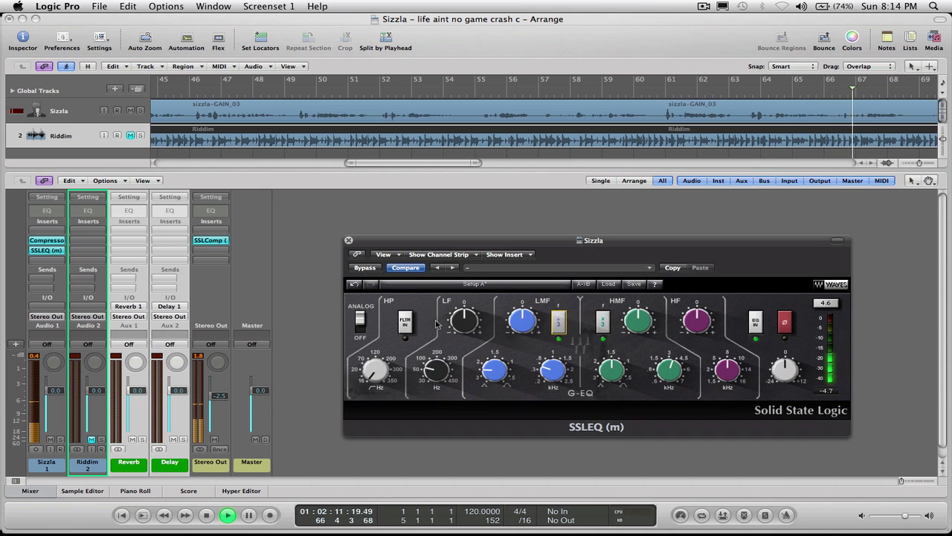
click(405, 322)
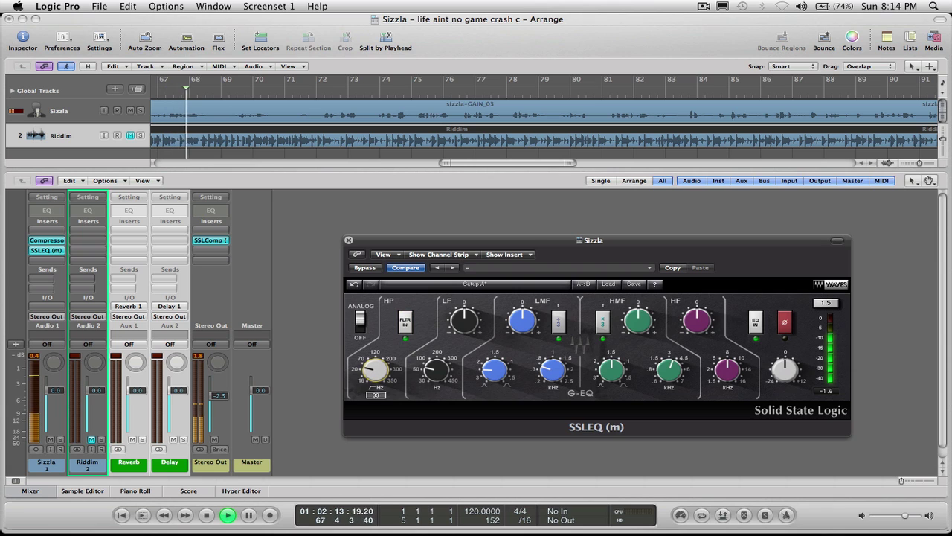
drag(376, 370, 376, 361)
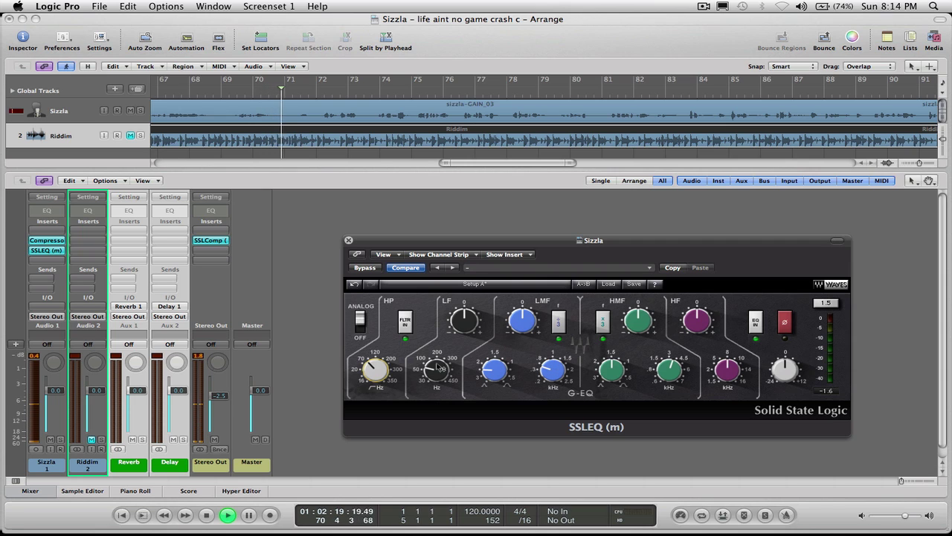
- Boost the SSLEQ's LF band slightly at about 200 Hz and boost the HF band at 5.00 kHz
drag(443, 376, 444, 369)
mouse_move(466, 321)
mouse_down()
mouse_move(473, 319)
mouse_move(464, 319)
mouse_up()
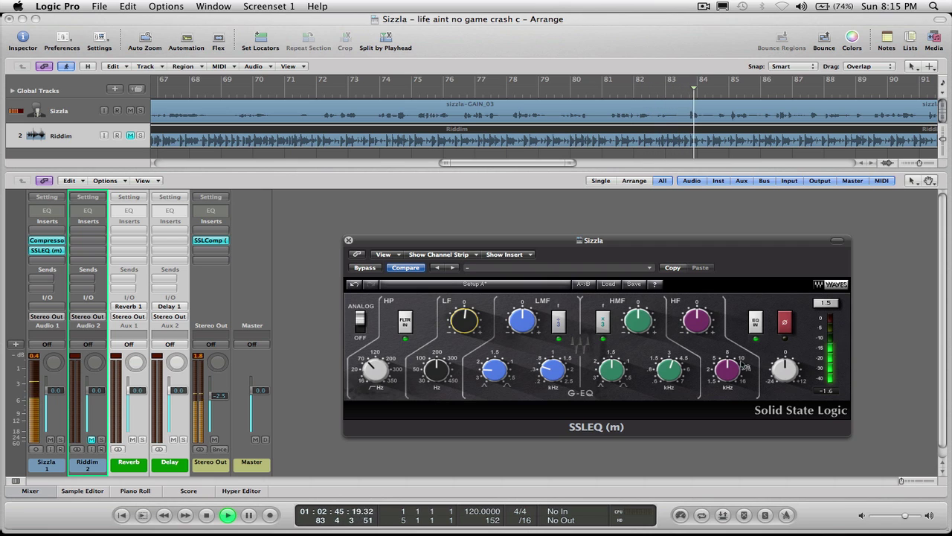
drag(729, 372, 729, 375)
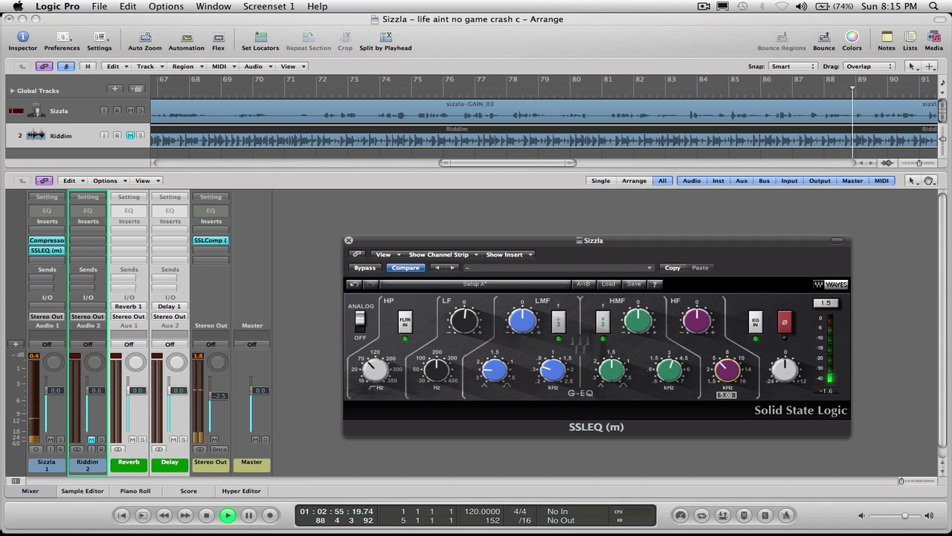
drag(729, 375, 729, 375)
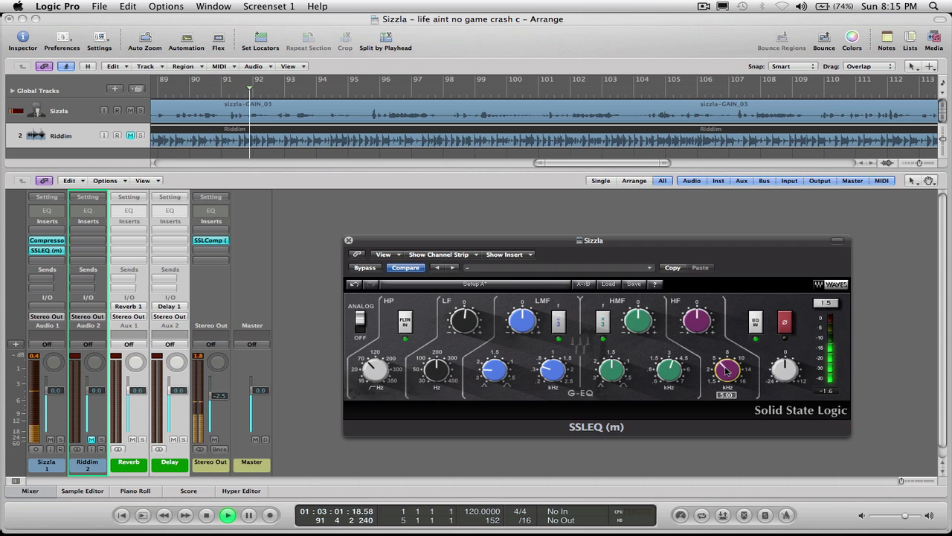
drag(701, 318, 701, 297)
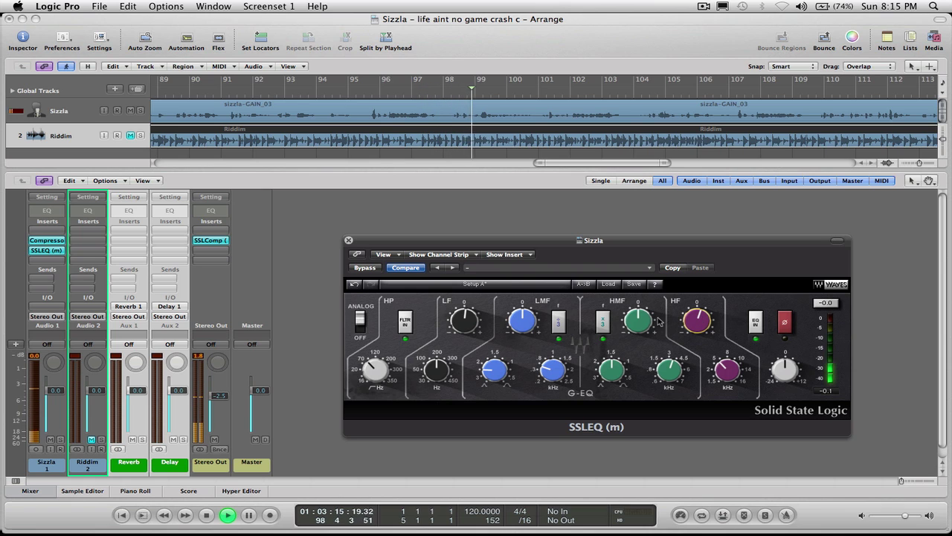
- Set the SSLEQ's HMF band to about 5.45 kHz with a gain of 1.52 dB and turn its Q down
mouse_move(605, 373)
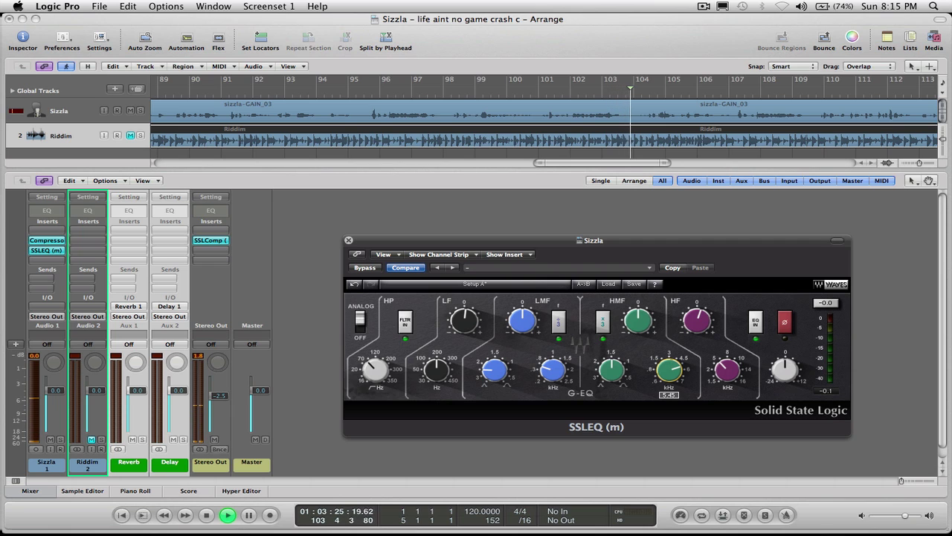
drag(670, 370, 670, 377)
drag(630, 326, 630, 326)
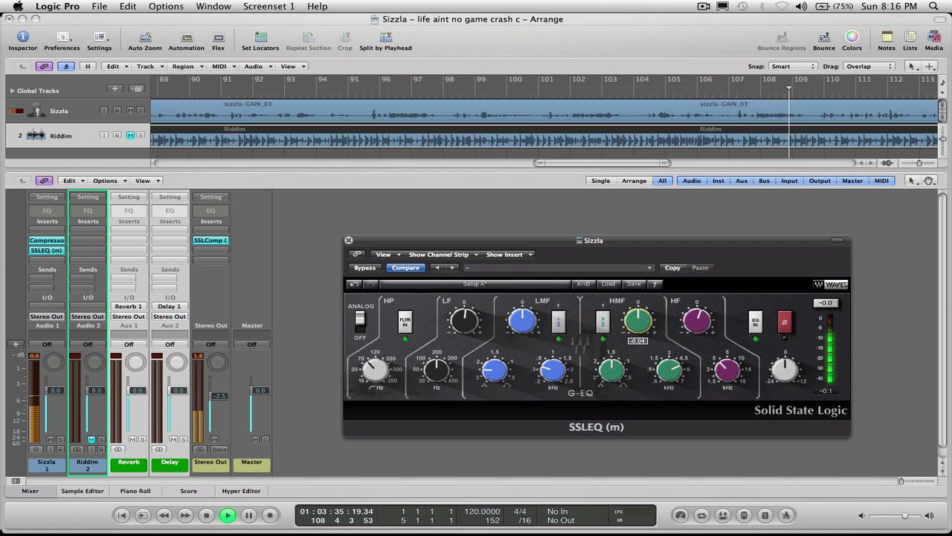
mouse_move(612, 367)
mouse_down()
mouse_move(613, 392)
mouse_move(613, 370)
mouse_up()
drag(639, 321, 640, 322)
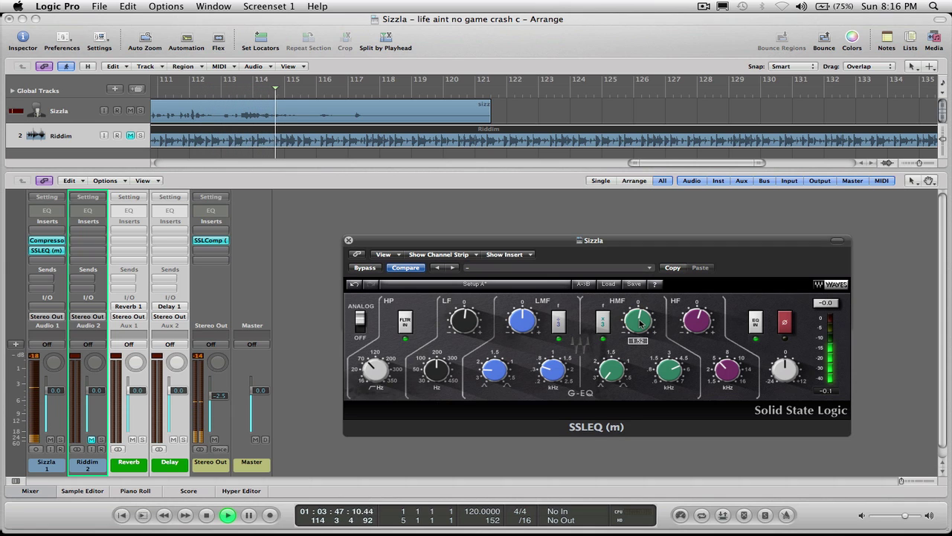
- Restart playback from the beginning of the song with cycle mode off and save the project
key(space)
key(Return)
key(space)
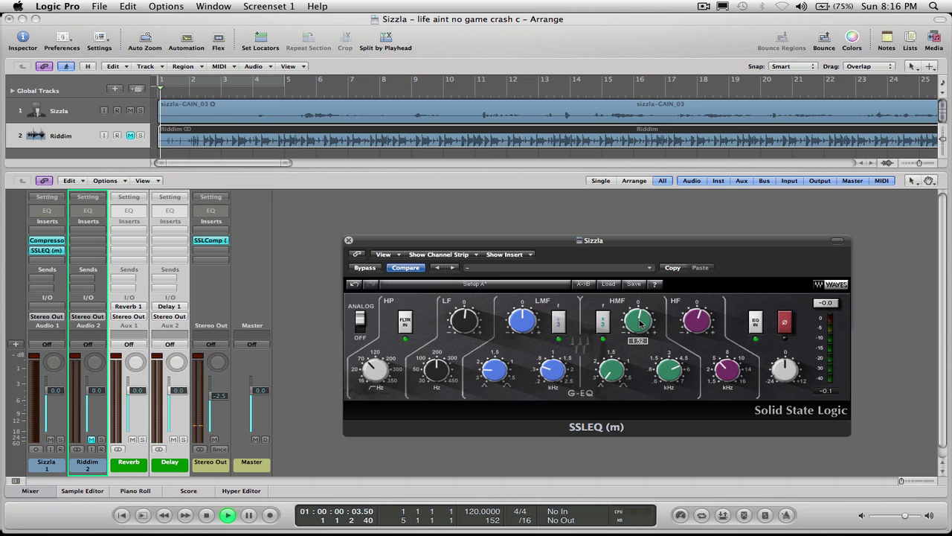
key(c)
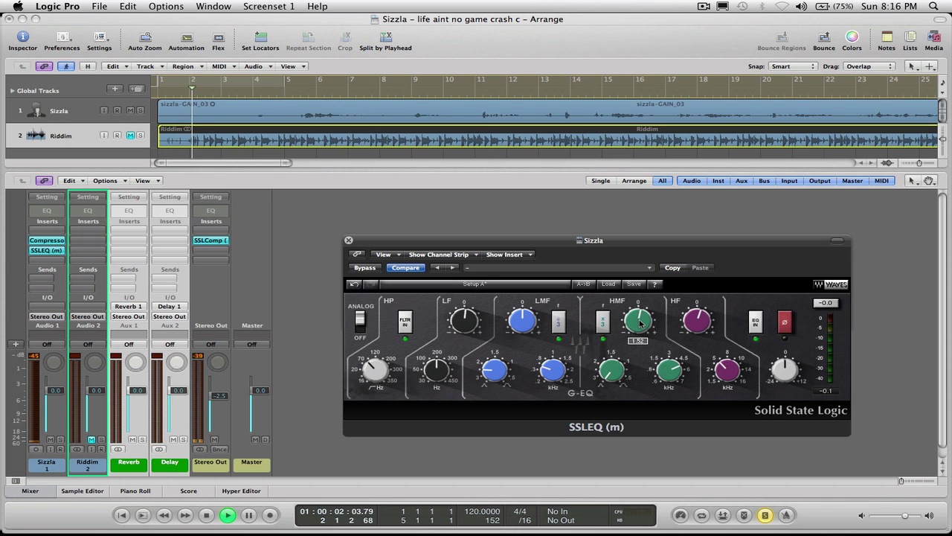
key(c)
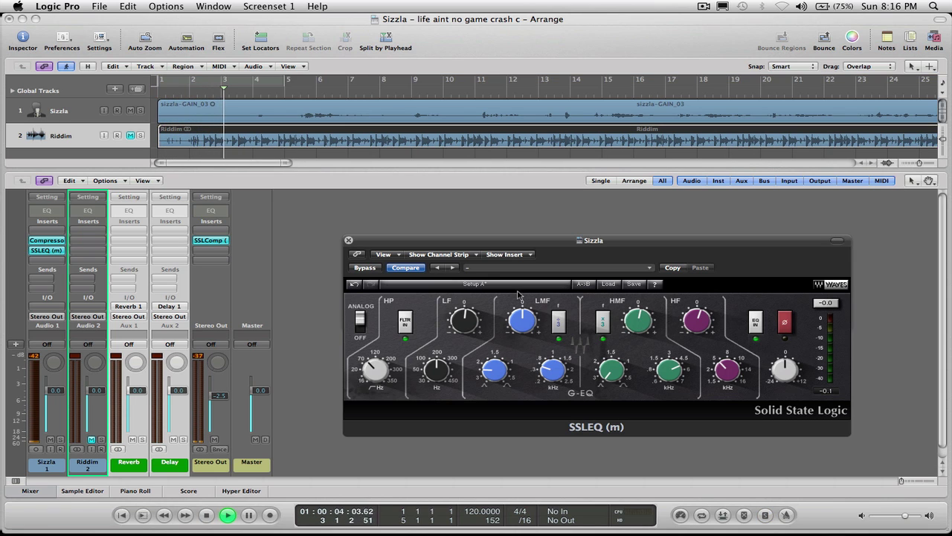
click(294, 227)
key(super+s)
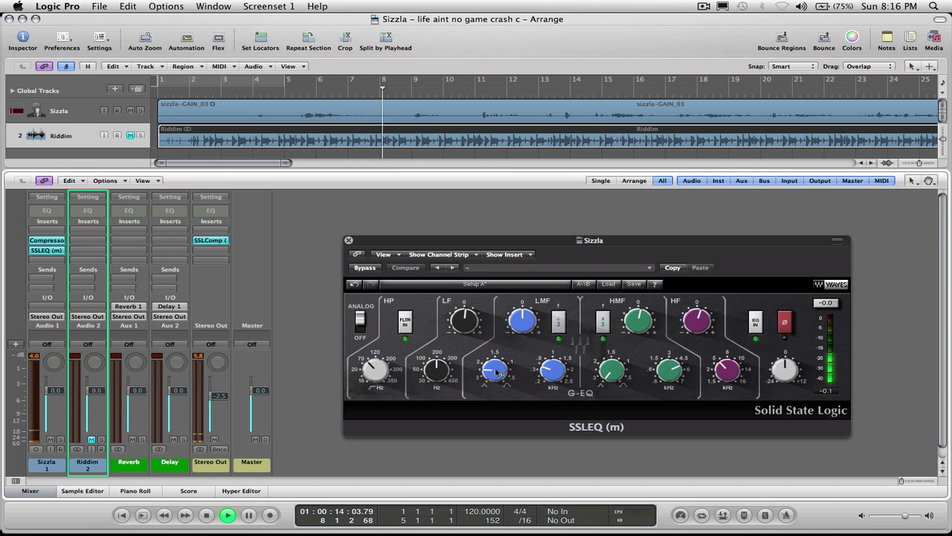
- Adjust the Q, frequency and gain of the SSLEQ's LMF band and close the plug-in
drag(497, 373, 552, 374)
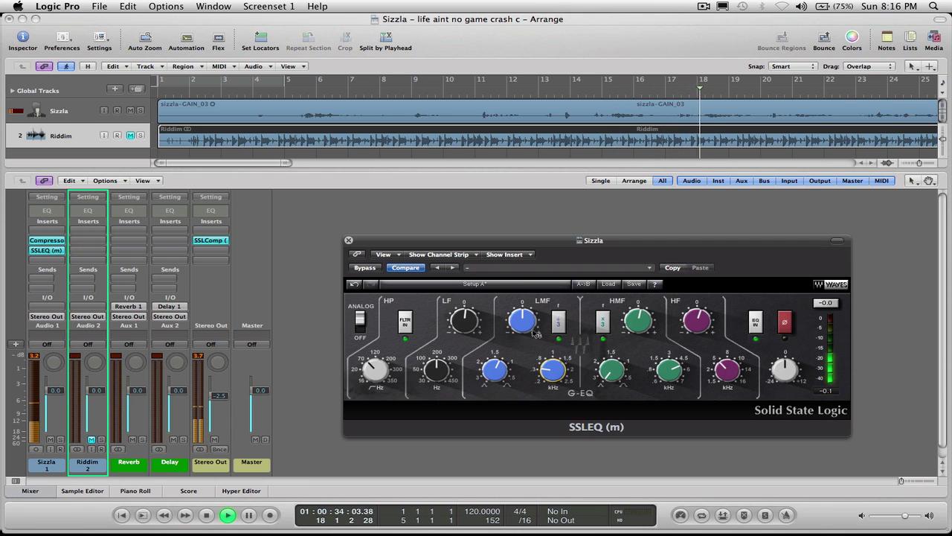
drag(522, 322, 522, 322)
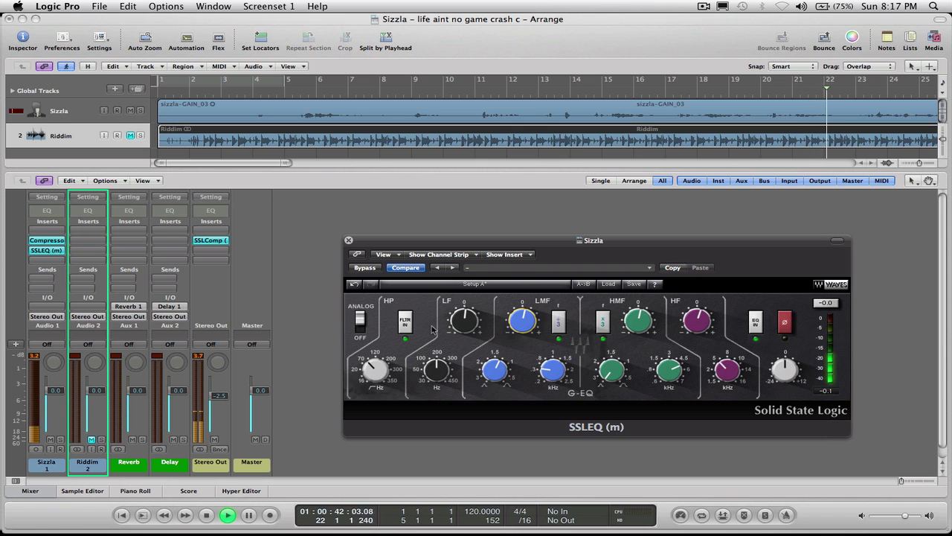
click(347, 240)
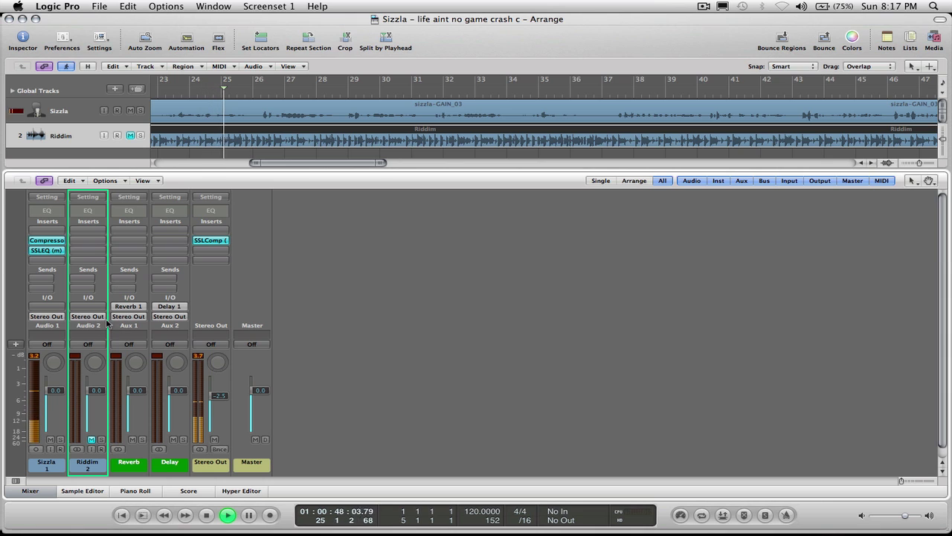
- Insert the stereo GoldVerb reverb on the Riddim channel and place its window clear of the channel strips
click(88, 240)
mouse_move(102, 320)
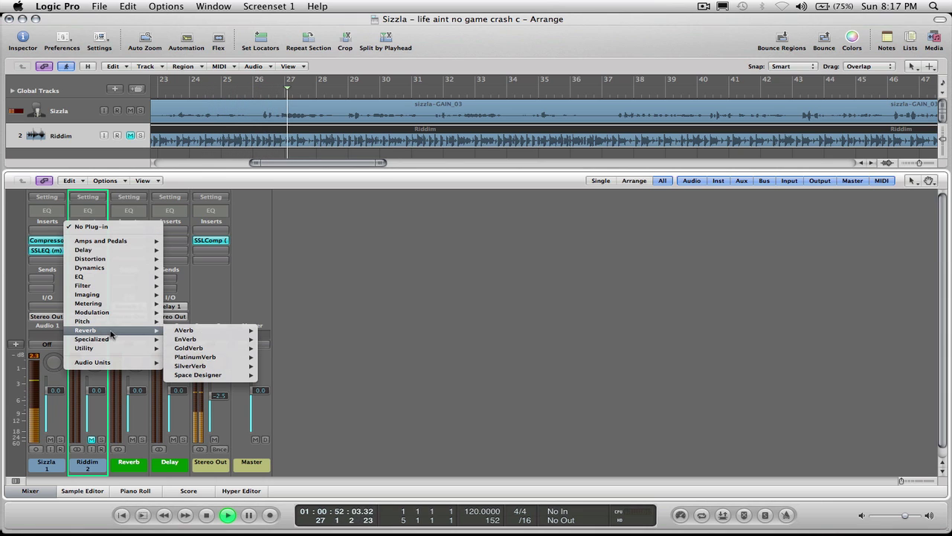
mouse_move(216, 359)
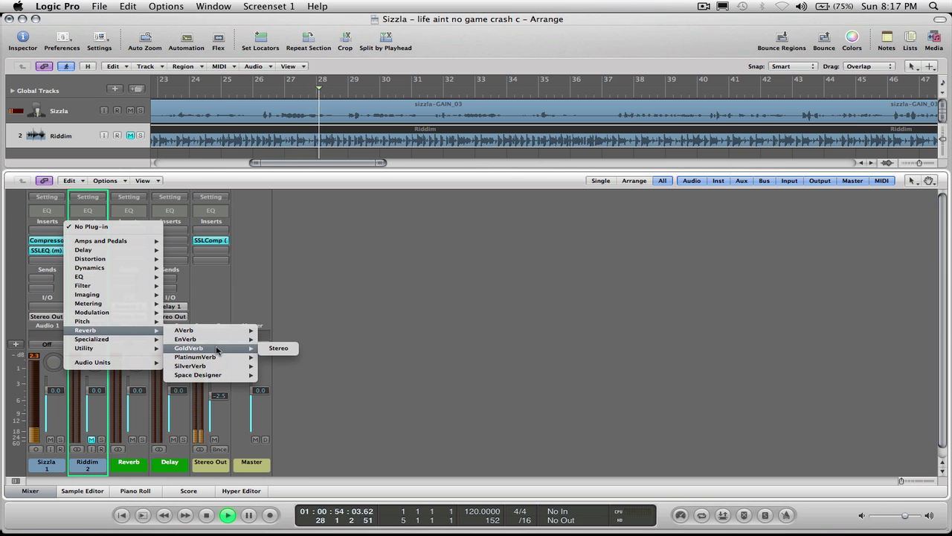
click(278, 348)
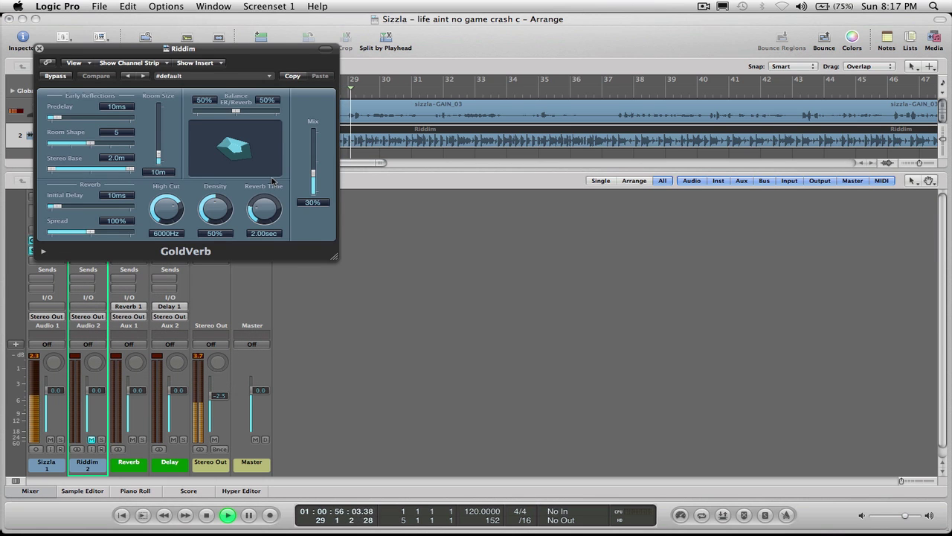
drag(224, 60, 521, 183)
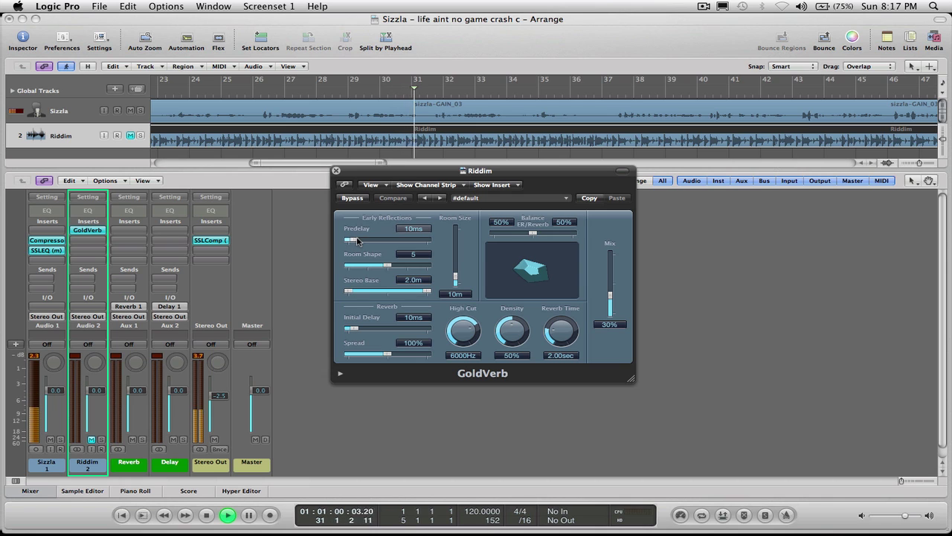
- Set the GoldVerb's predelay to 14 ms, room shape to 4, mix to 73% and reverb time to 1.50 sec, and close it
drag(358, 240, 361, 241)
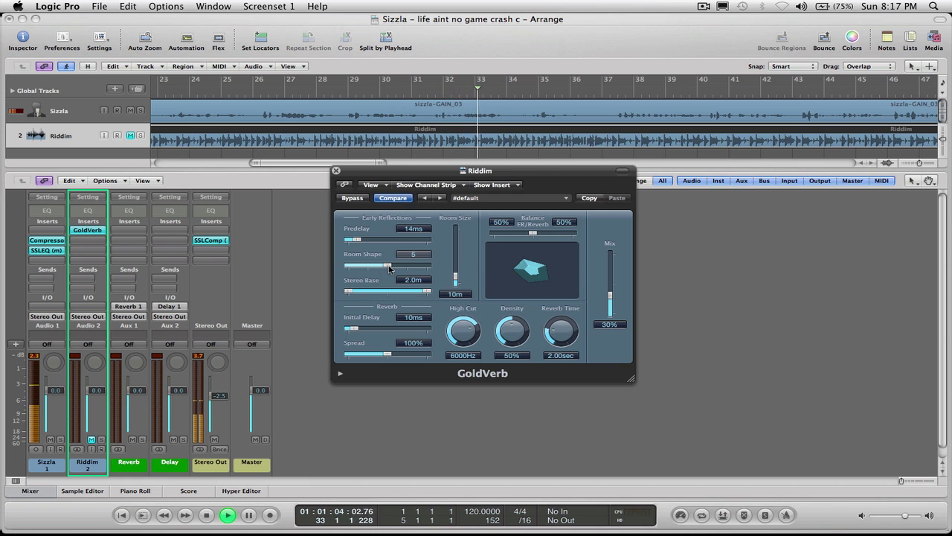
drag(387, 269, 378, 269)
drag(610, 296, 608, 270)
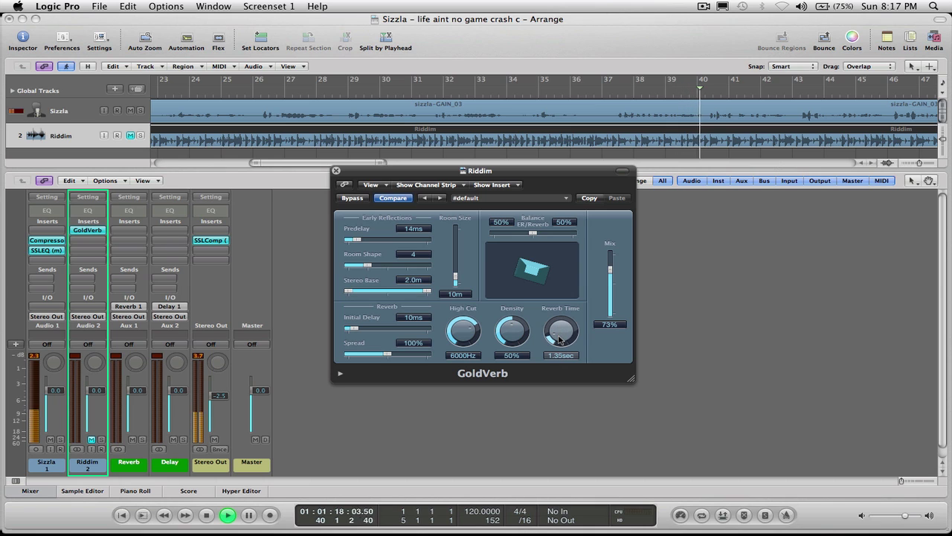
drag(560, 338, 436, 327)
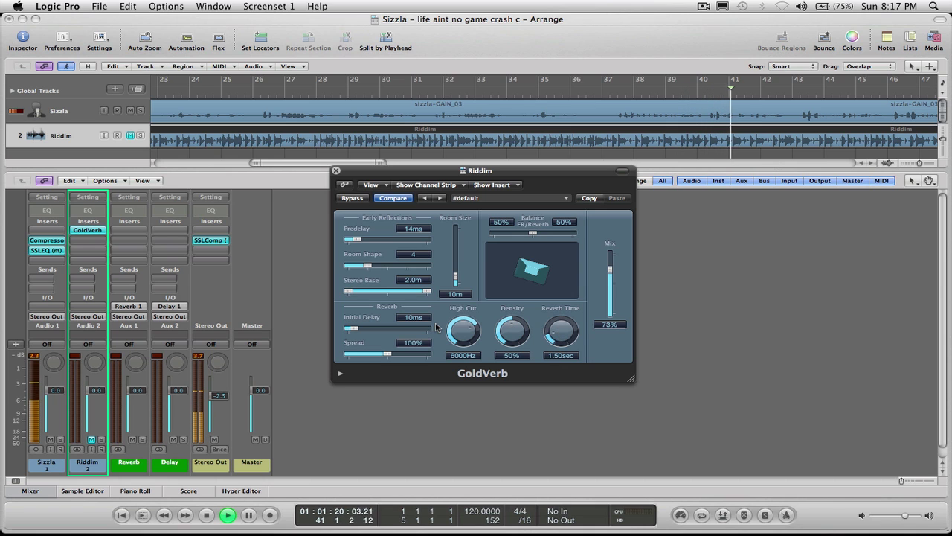
click(335, 170)
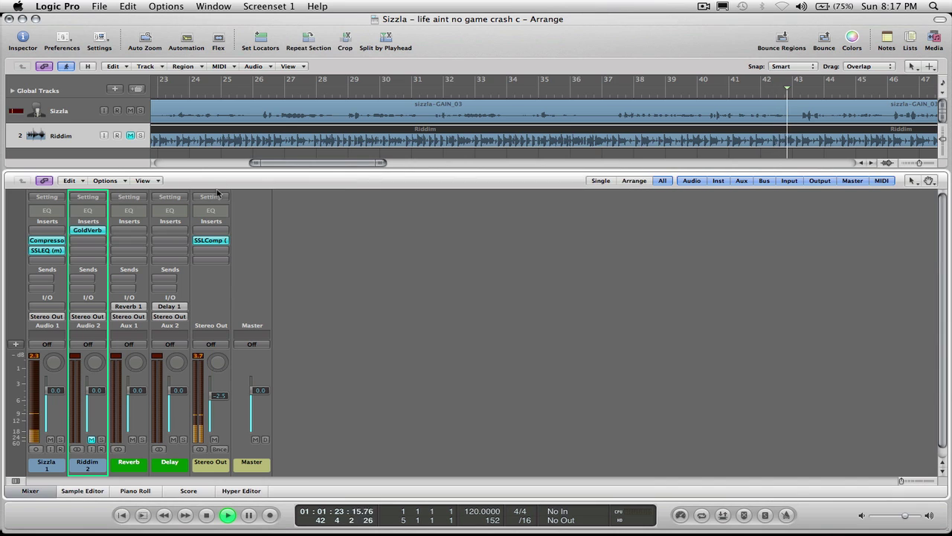
- Insert the stereo Waves H-Delay on the Reverb aux channel and place its window clear of the channel strips
click(131, 231)
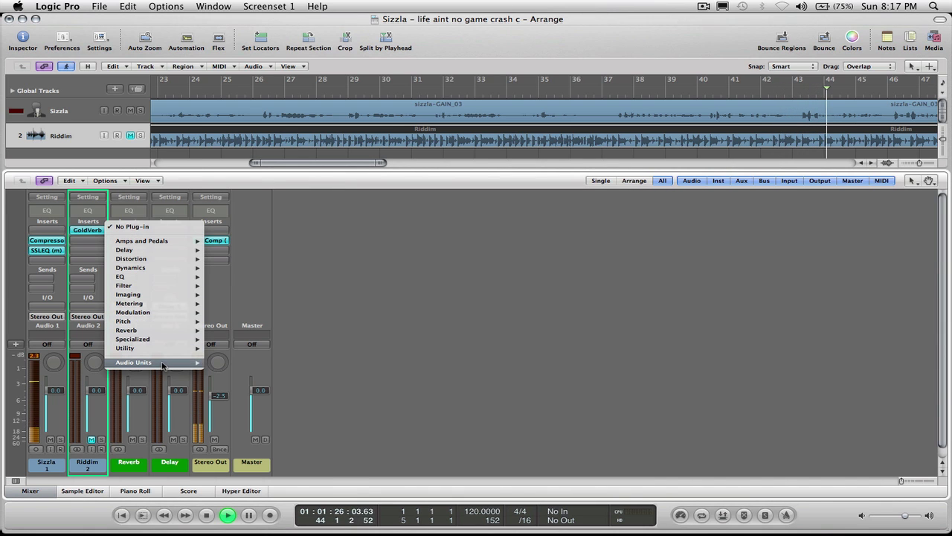
mouse_move(171, 363)
mouse_move(269, 487)
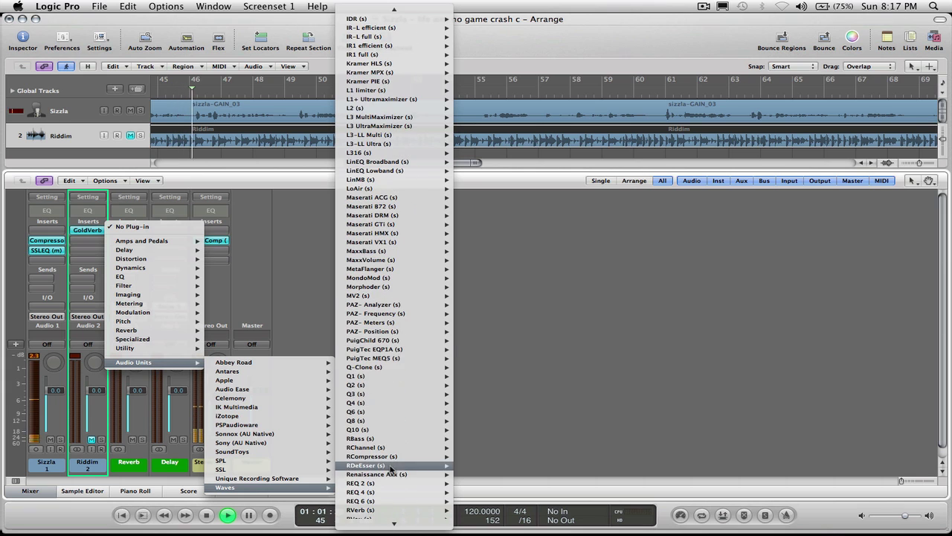
mouse_move(402, 342)
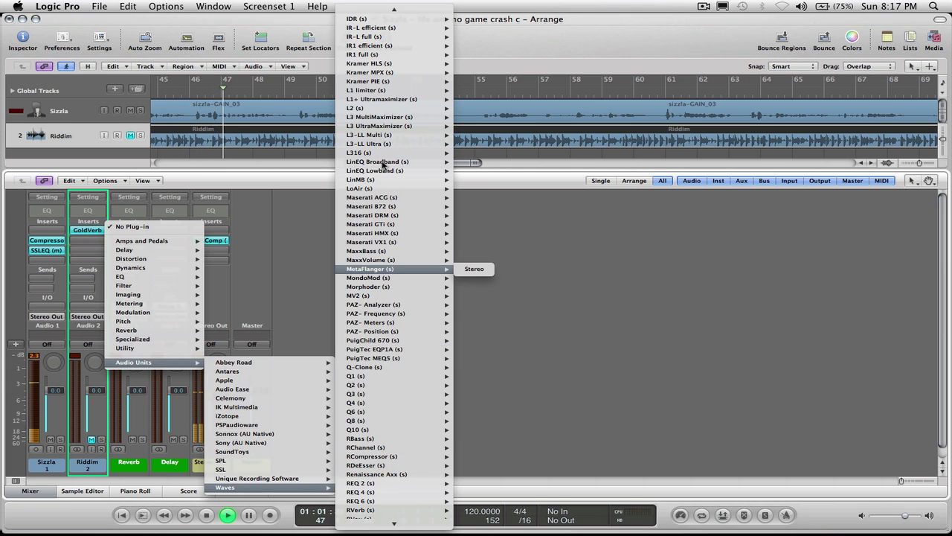
mouse_move(395, 27)
mouse_move(394, 6)
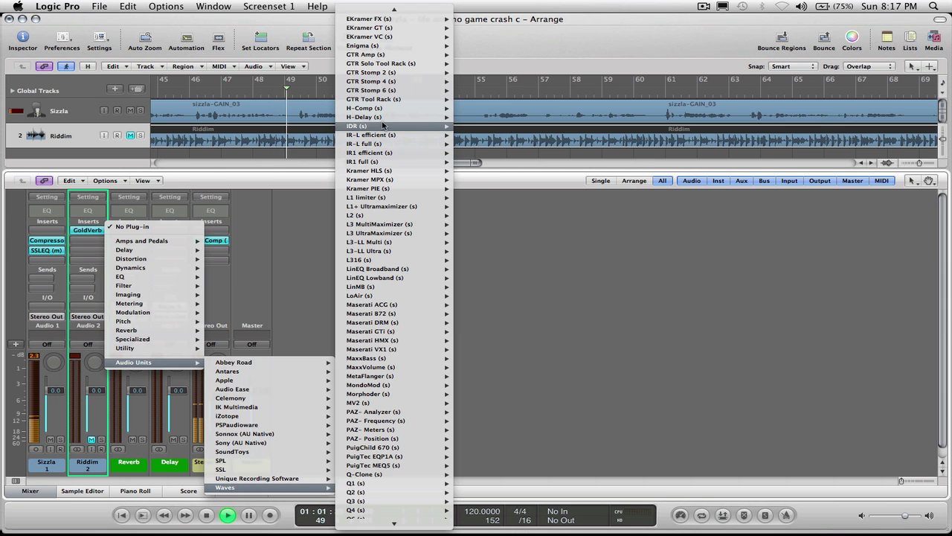
click(383, 118)
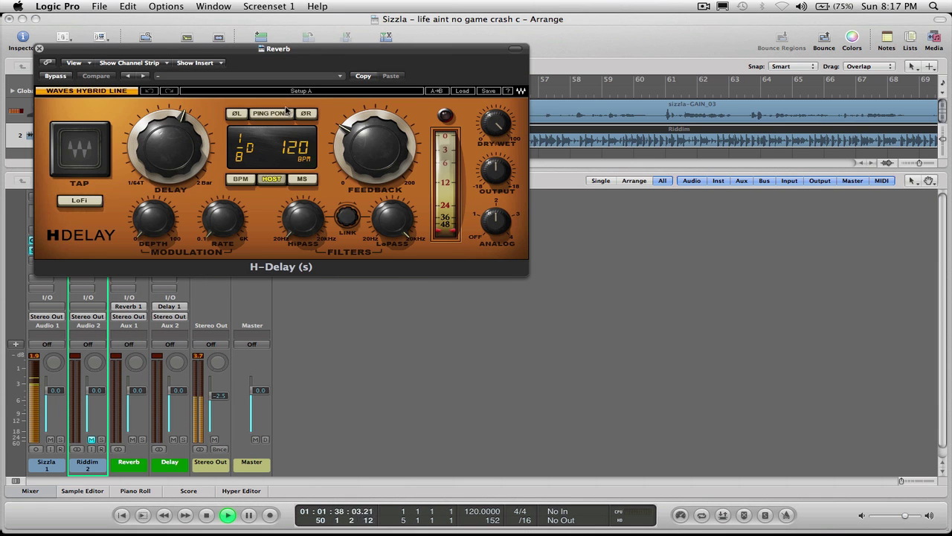
drag(325, 52, 582, 185)
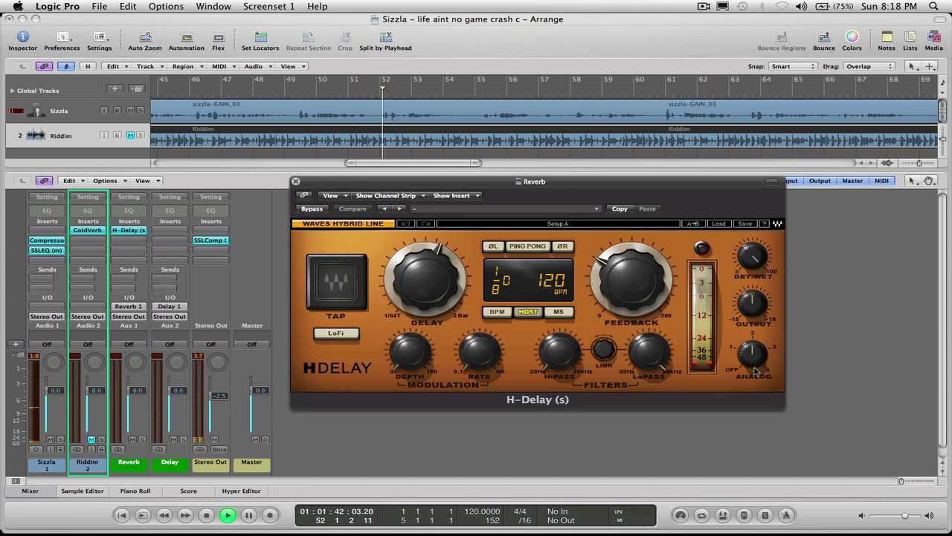
- Switch the H-Delay's analog character off, load a preset with a 1/8 delay, and close the plug-in
drag(755, 369, 755, 362)
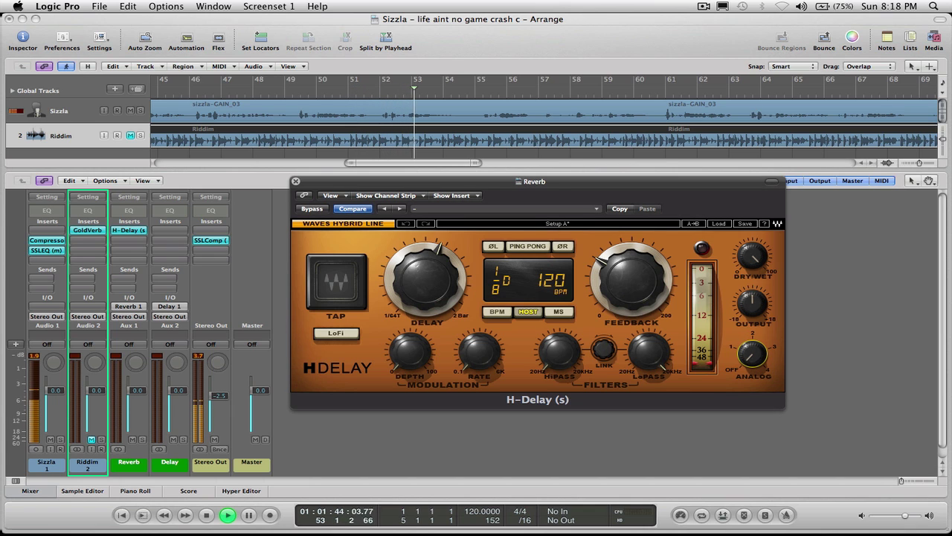
click(719, 224)
click(753, 320)
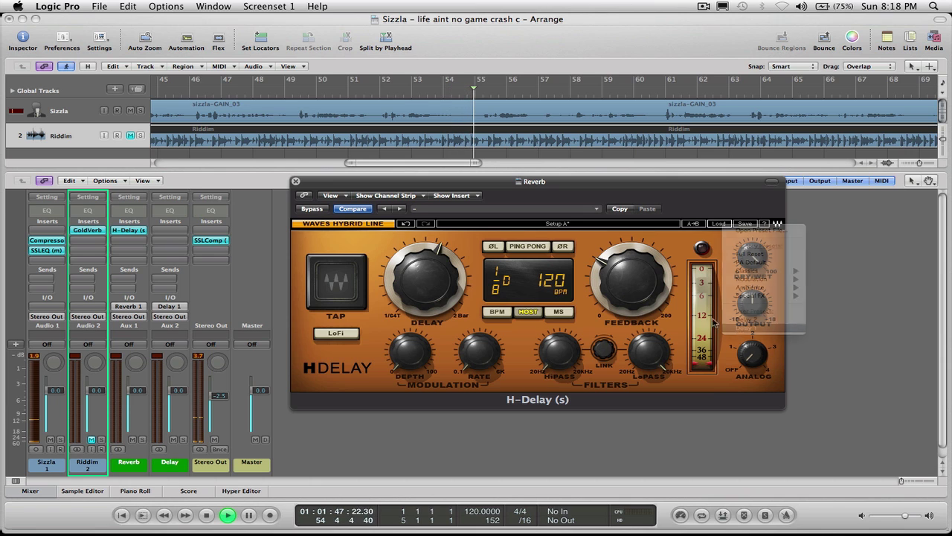
click(295, 186)
click(296, 182)
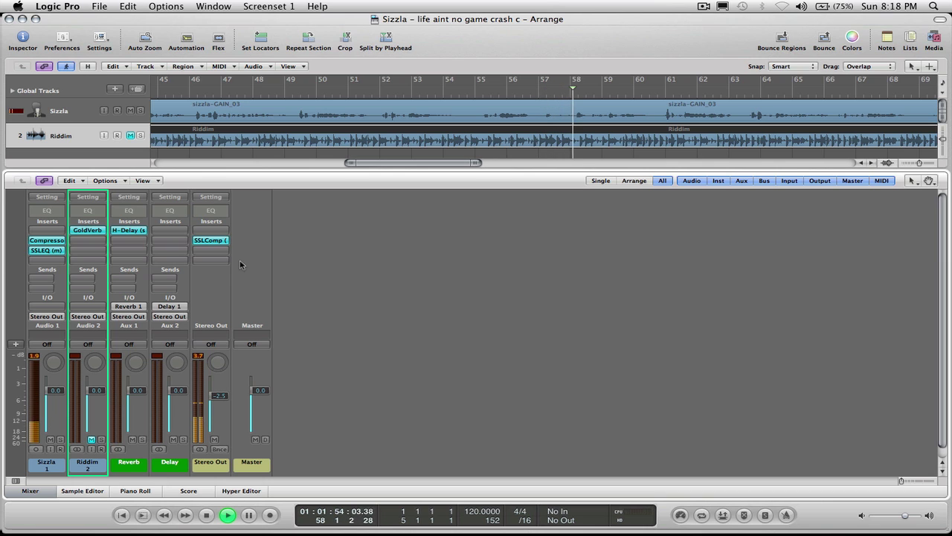
- Add a send from the Sizzla channel to Bus 1 (Reverb 1) and raise its level to about -19 dB
click(46, 280)
mouse_move(85, 288)
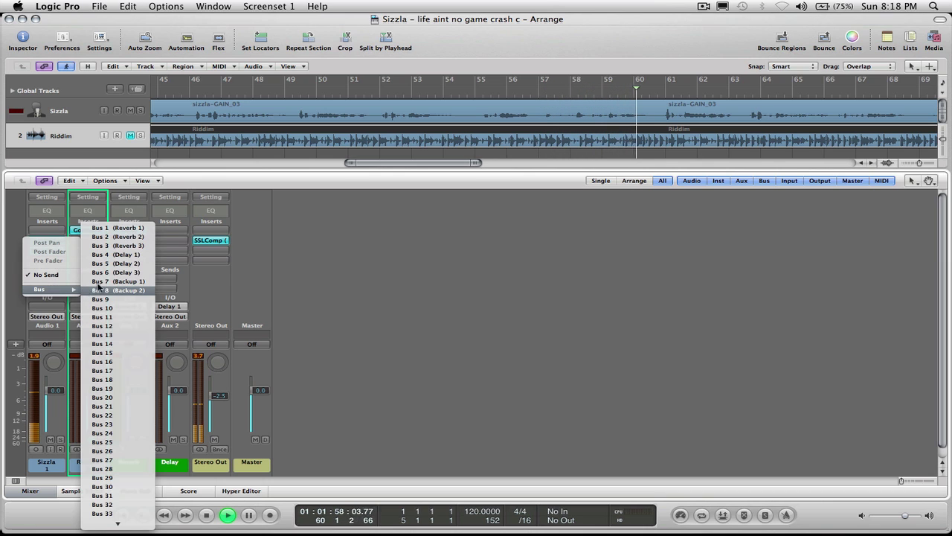
click(112, 227)
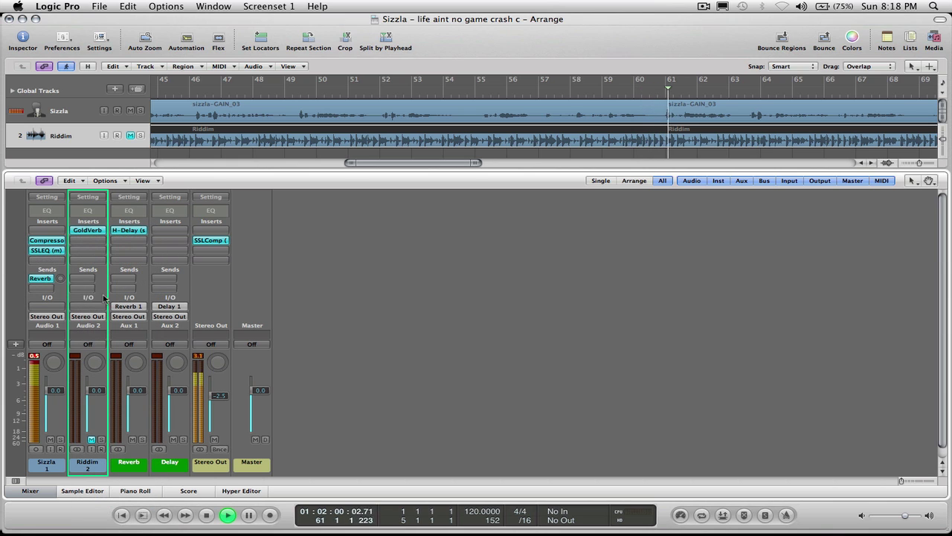
click(60, 279)
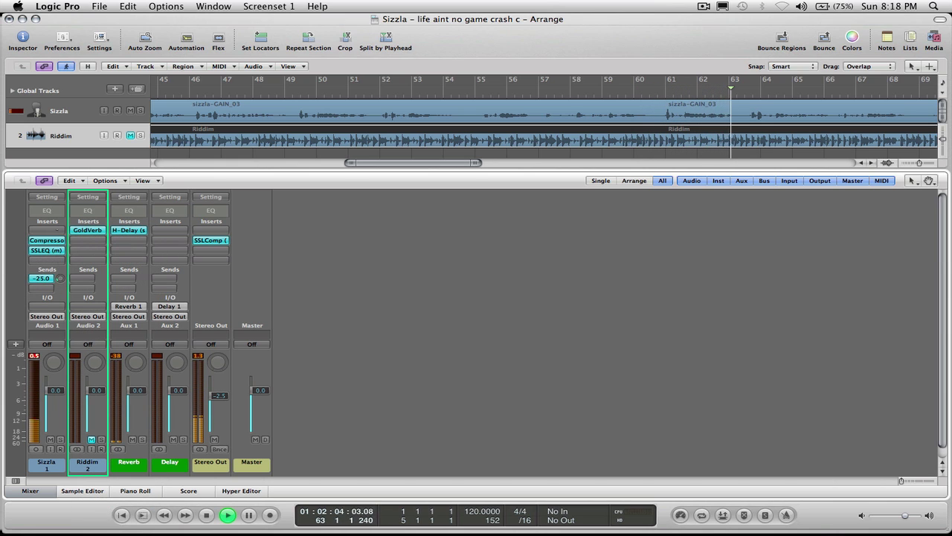
drag(60, 279, 60, 275)
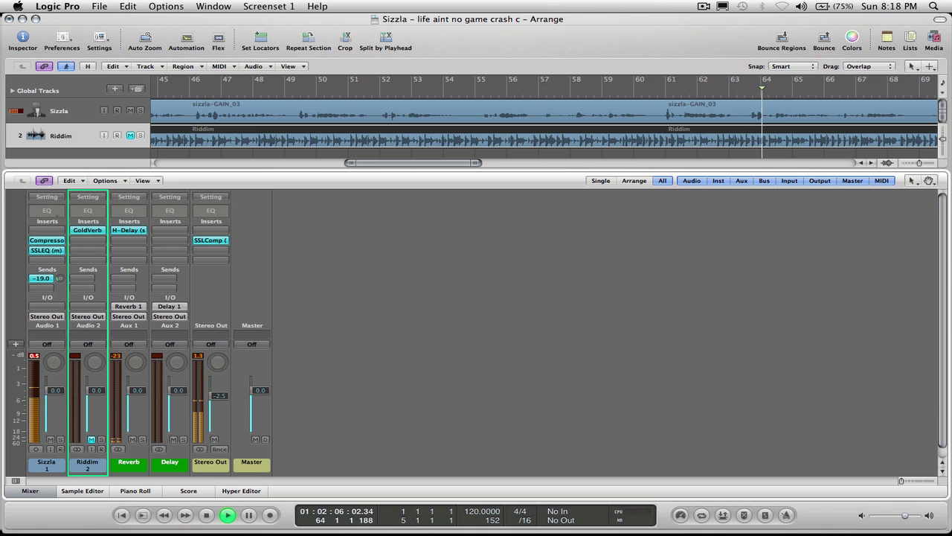
- Reassign the Sizzla channel's existing send to Bus 1 (Reverb 1)
click(48, 279)
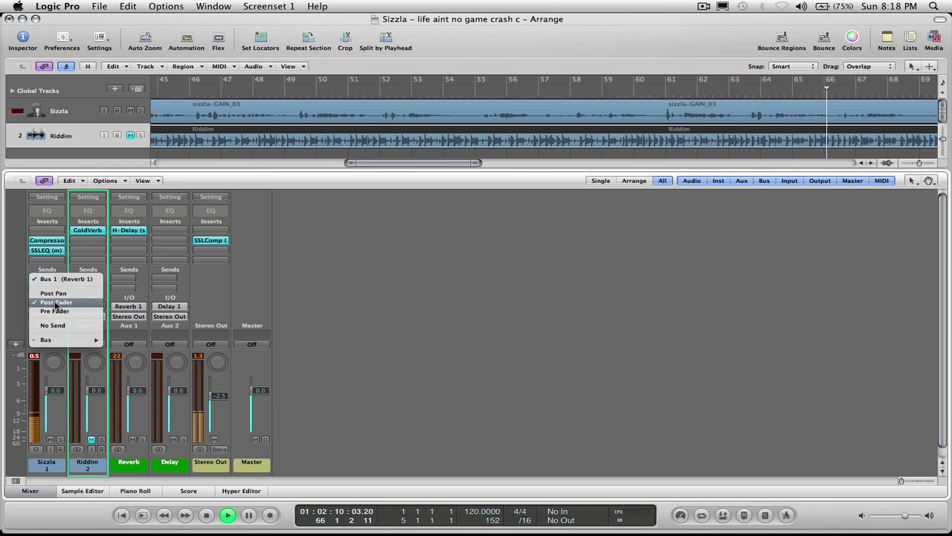
mouse_move(59, 339)
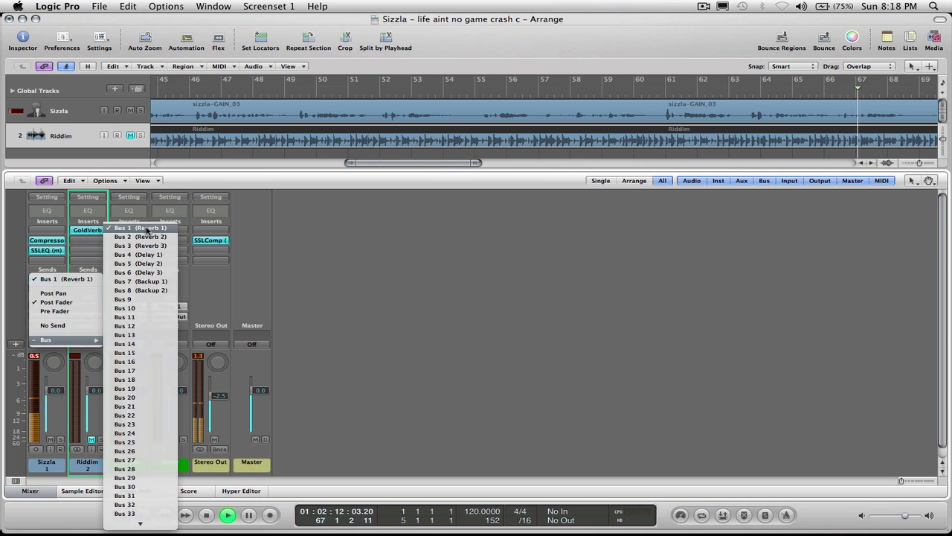
click(147, 229)
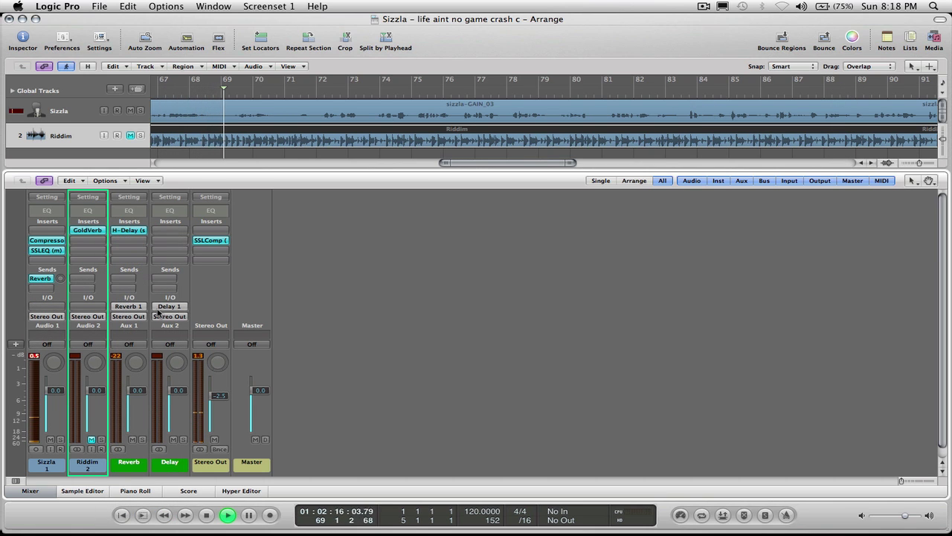
- Copy the H-Delay from the Reverb aux to the first insert of the Delay aux and remove the original
click(127, 231)
click(313, 273)
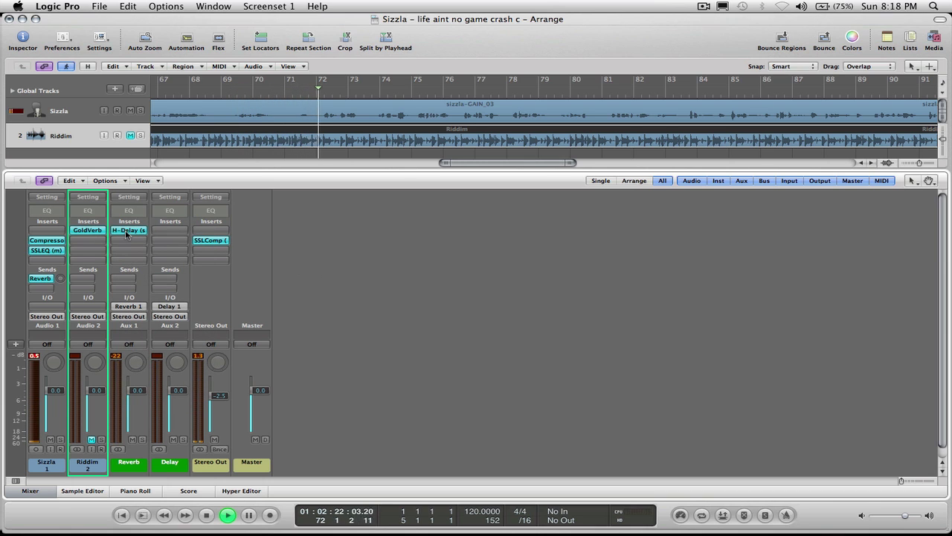
drag(127, 232, 170, 230)
click(122, 231)
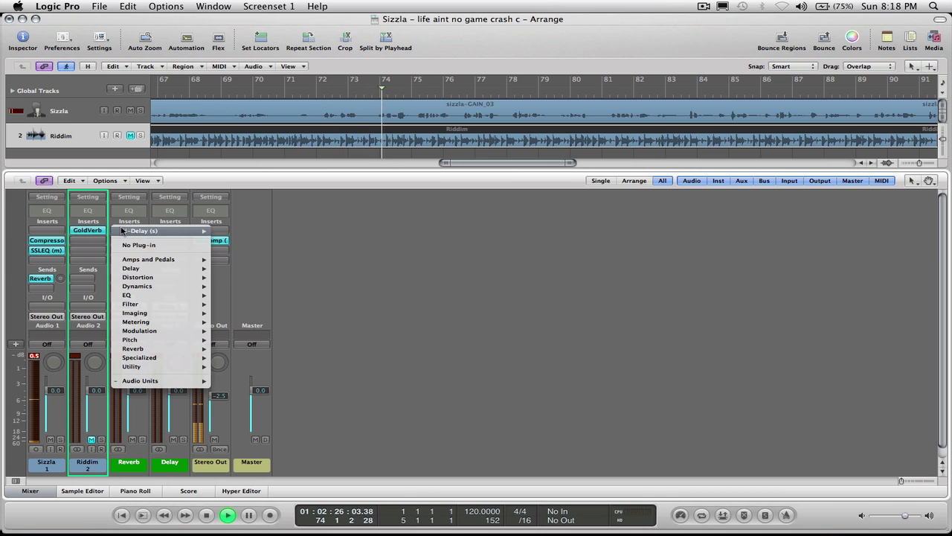
click(130, 247)
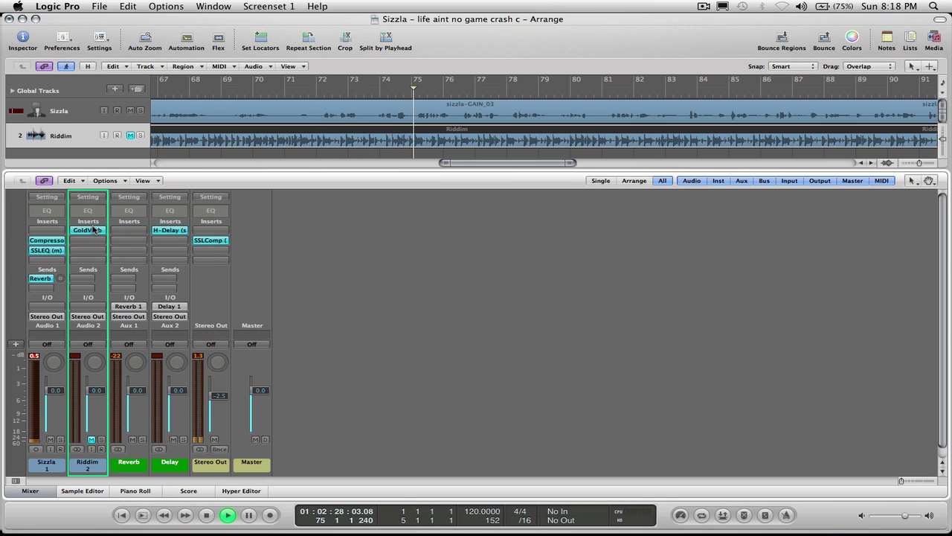
- Copy the GoldVerb from the Riddim channel to the Reverb aux's first insert and remove it from Riddim
drag(96, 231, 120, 229)
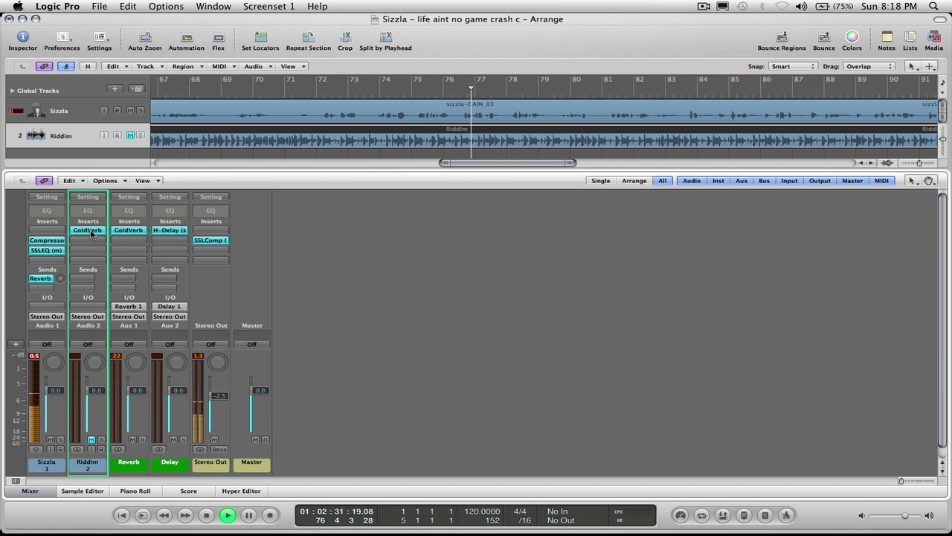
click(92, 233)
click(92, 245)
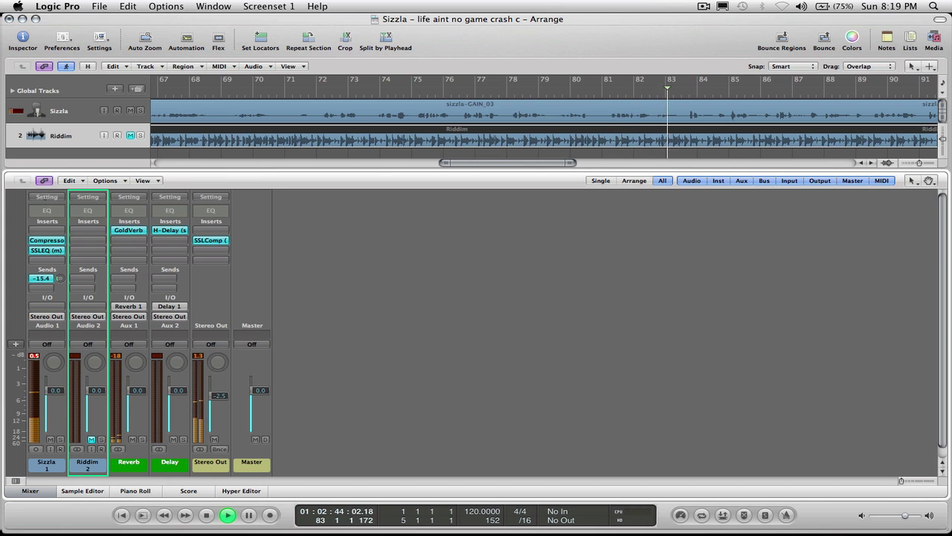
- Add a second send from the Sizzla channel to Bus 4 (Delay 1) and raise its level
click(42, 289)
mouse_move(41, 298)
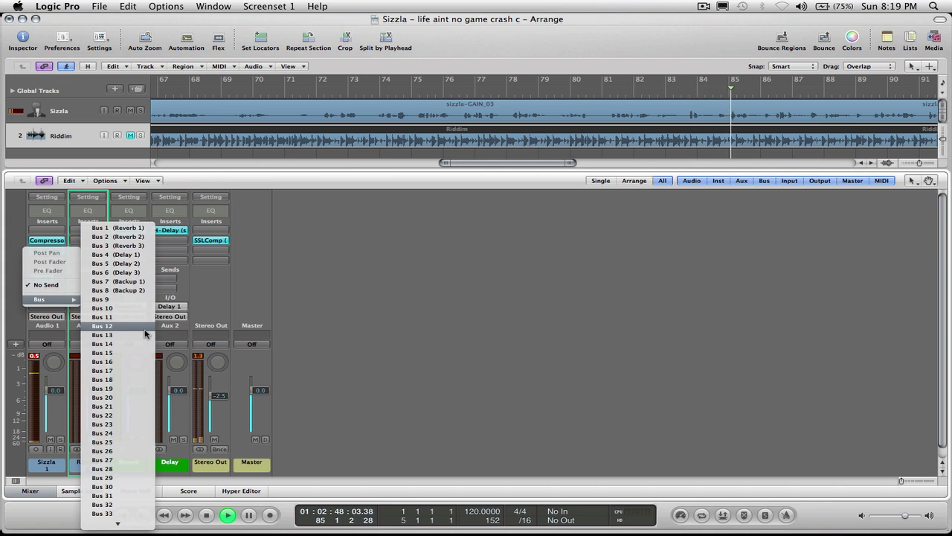
click(126, 255)
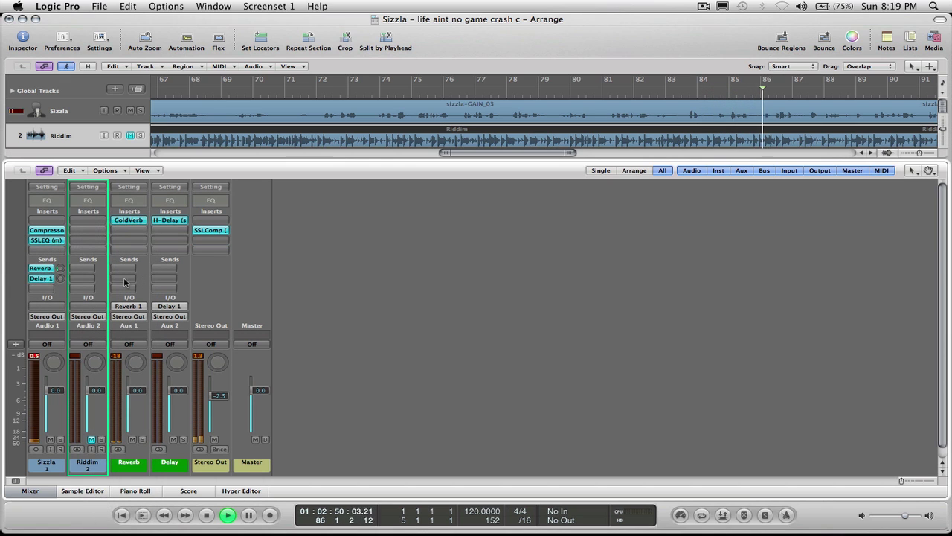
drag(60, 278, 60, 271)
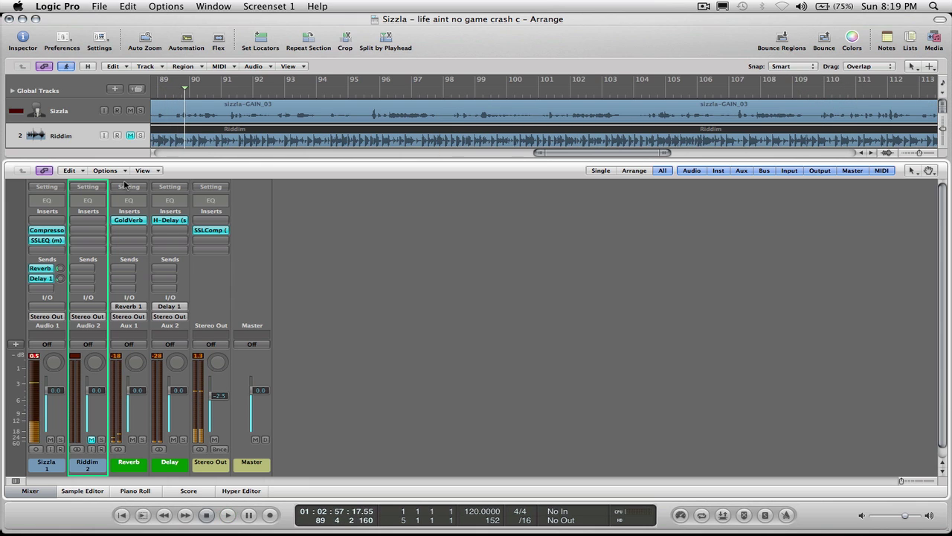
- Restart playback from the beginning of the song and unmute the Riddim channel
key(space)
key(space)
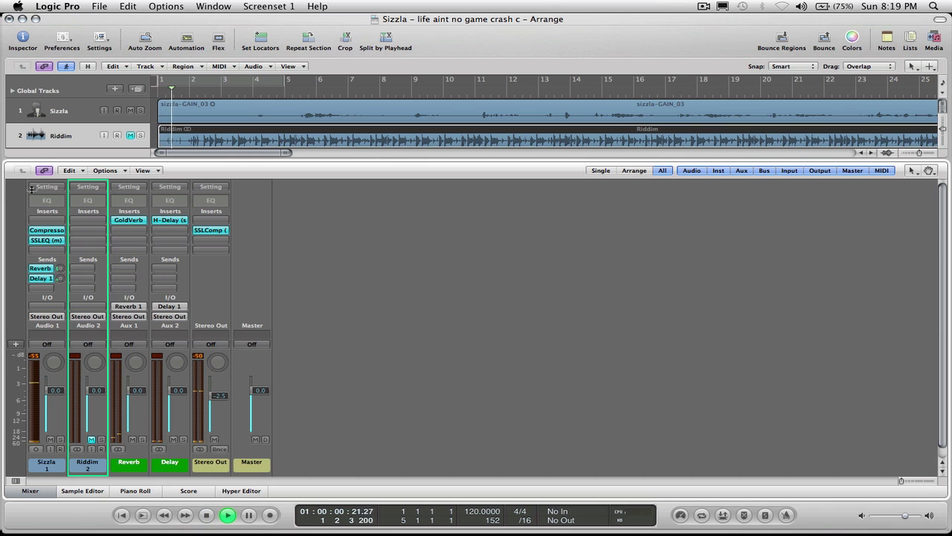
click(91, 440)
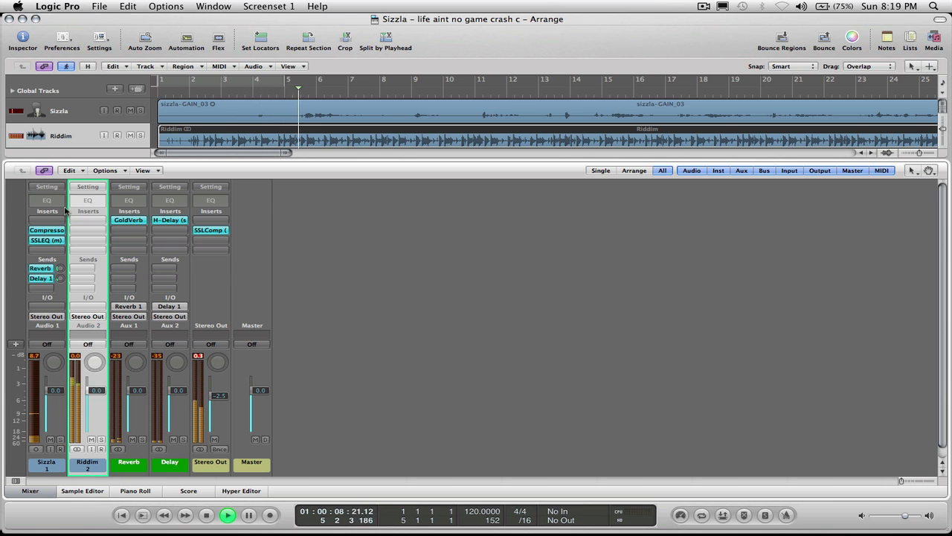
- Set the Sizzla fader to +0.9 dB and the Riddim fader to -0.3 dB, and fine-tune the vocal's reverb send
drag(55, 391, 54, 388)
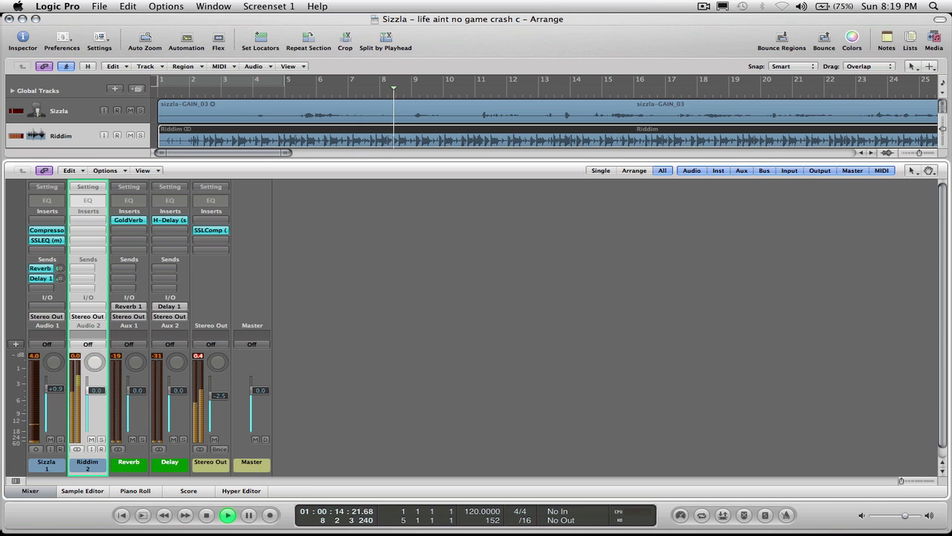
drag(96, 389, 97, 390)
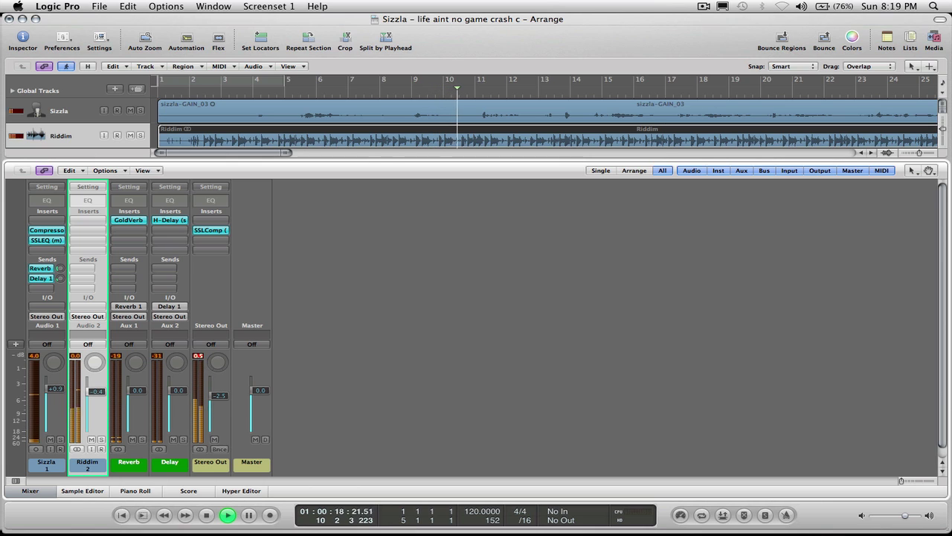
drag(97, 391, 97, 390)
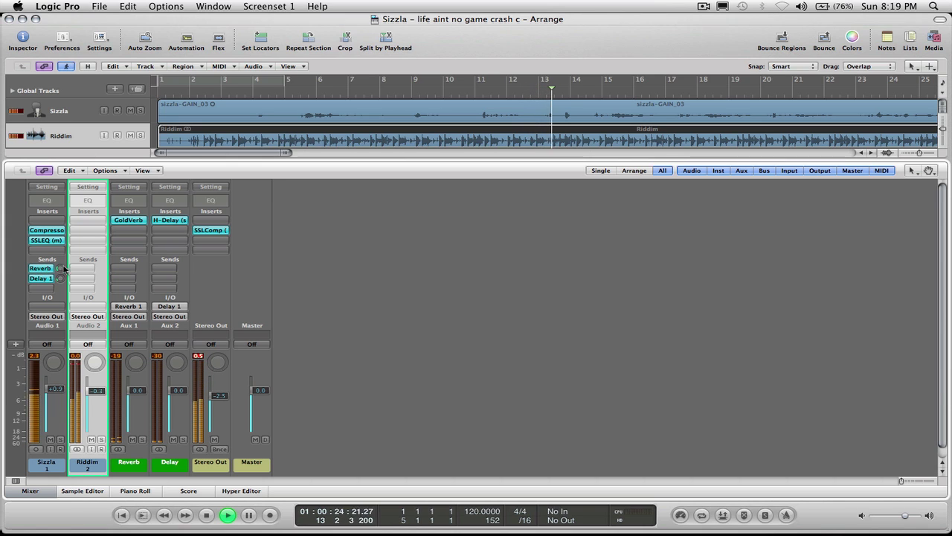
drag(60, 269, 60, 269)
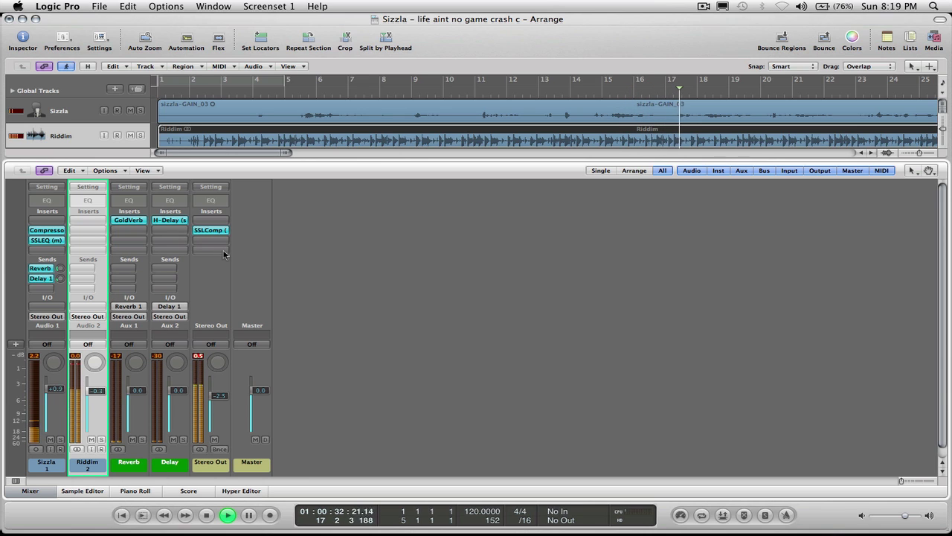
- Adjust the make-up gain of the SSLComp on the Stereo Out channel and close the plug-in
click(213, 229)
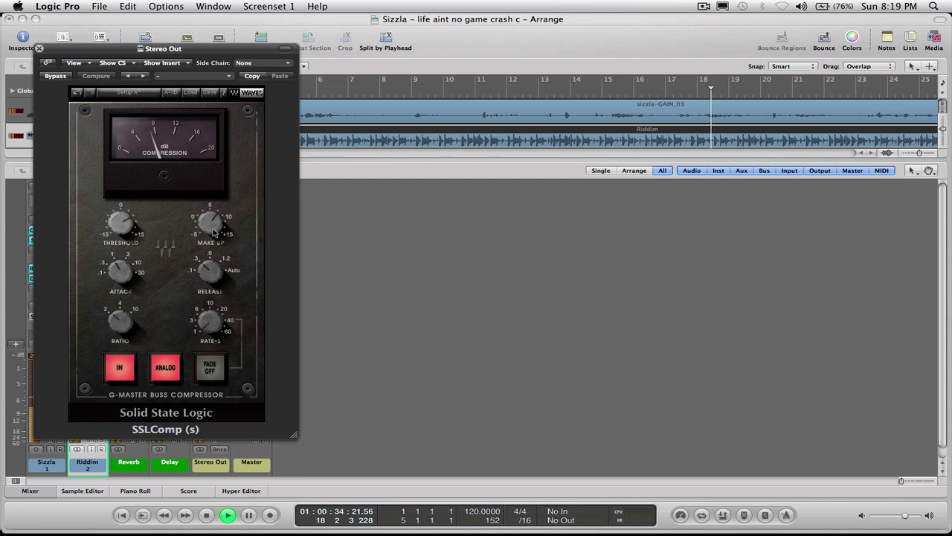
click(212, 222)
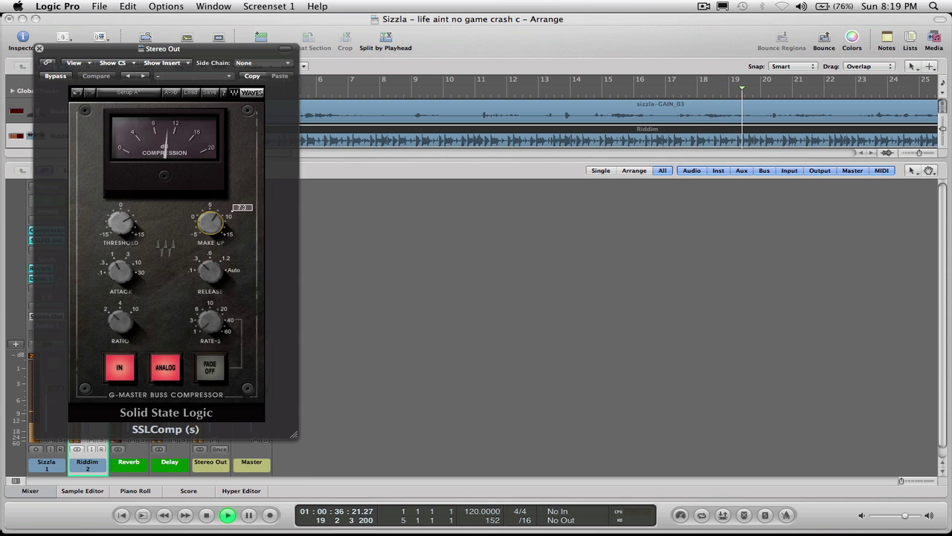
click(40, 49)
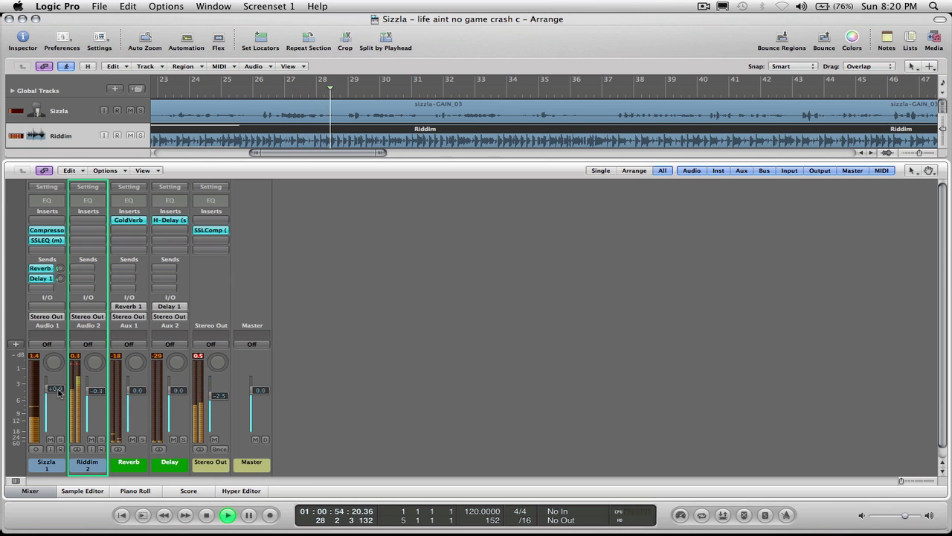
- Stop playback, return to the start of the song and play the mix again
key(space)
key(Return)
key(space)
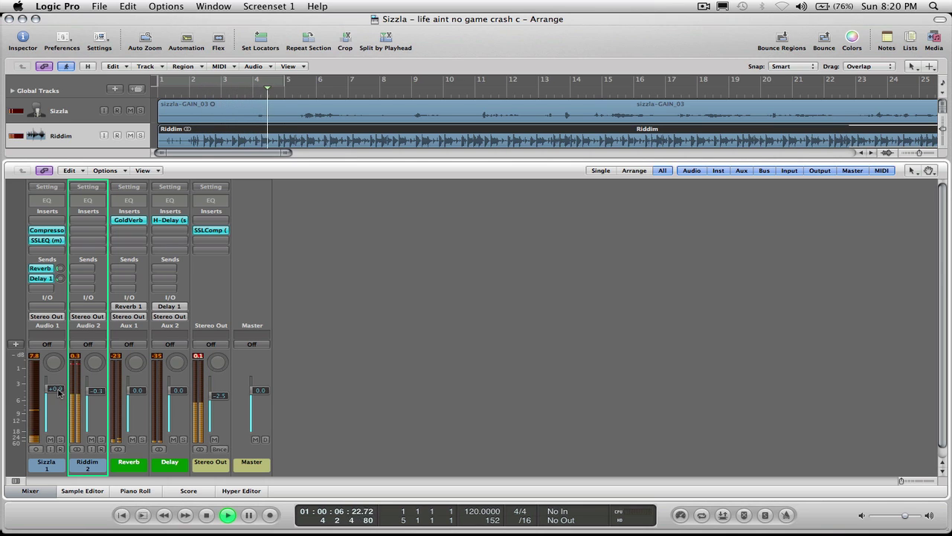
- Insert the Waves IDR (s) plug-in on the Stereo Out channel, below the SSLComp with one slot left empty between them
click(212, 240)
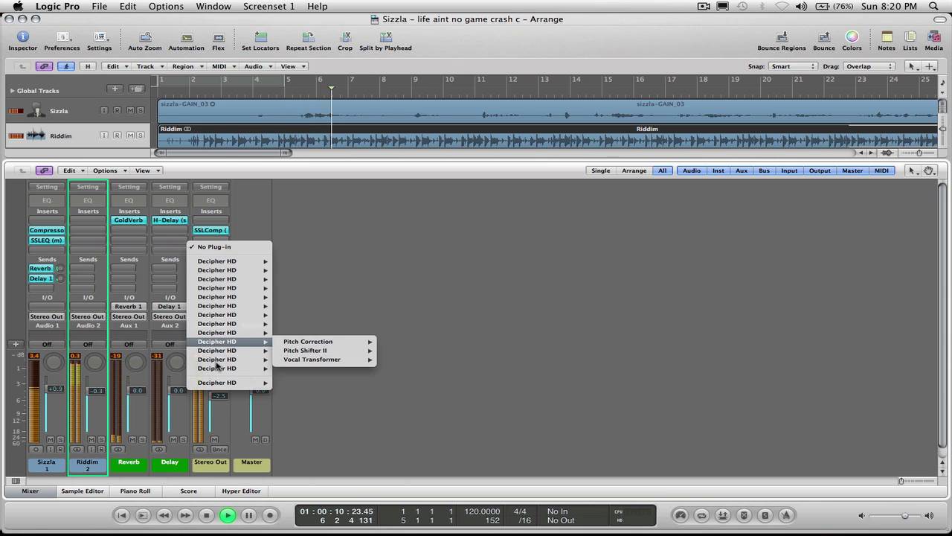
mouse_move(220, 382)
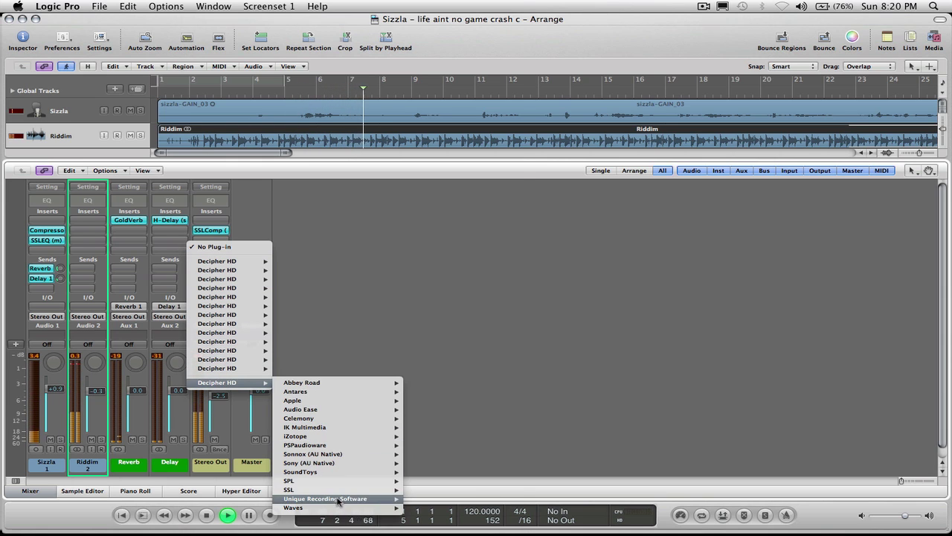
mouse_move(342, 508)
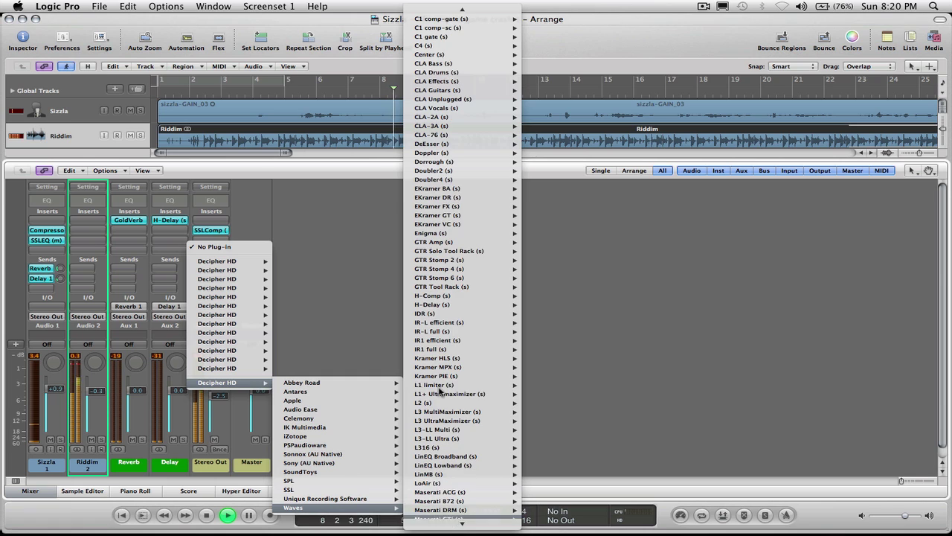
mouse_move(448, 317)
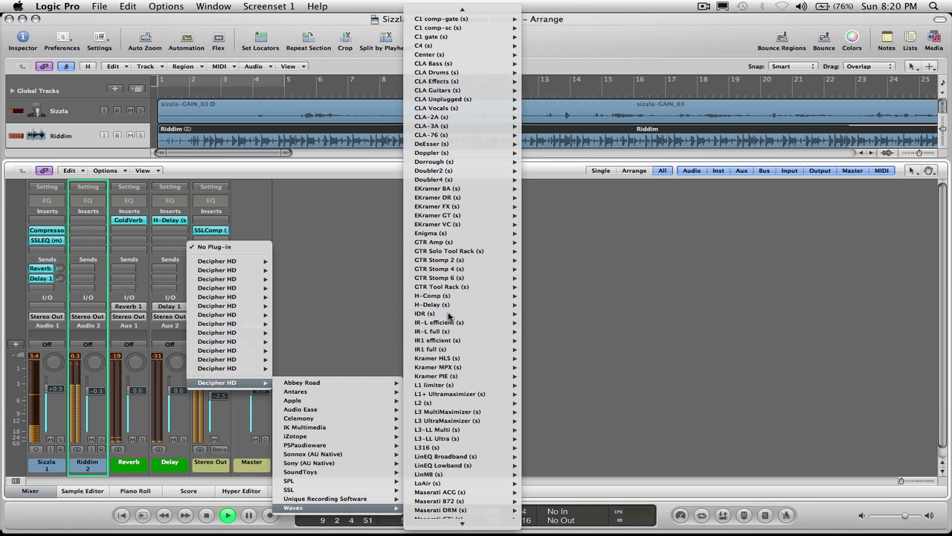
click(543, 313)
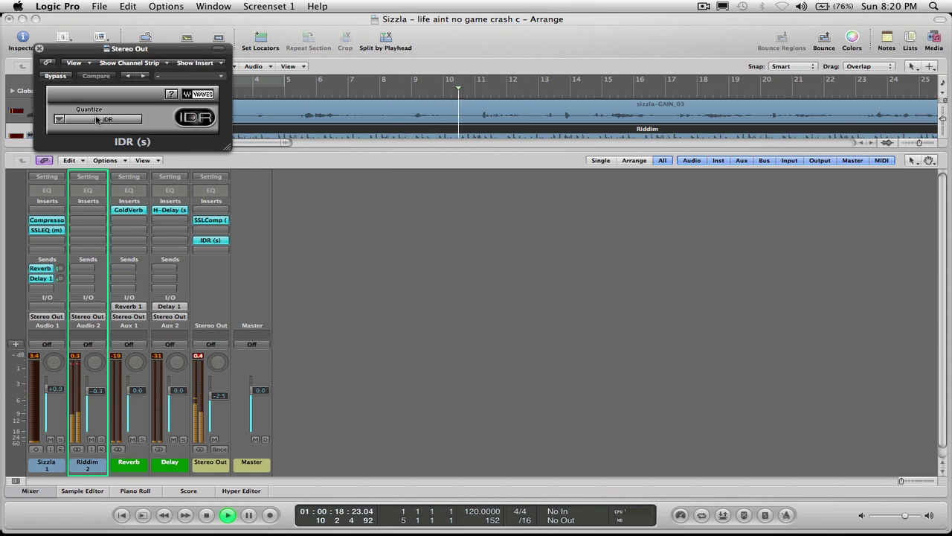
- Set the IDR's Quantize to 16 bit and close the plug-in window
drag(97, 119, 116, 115)
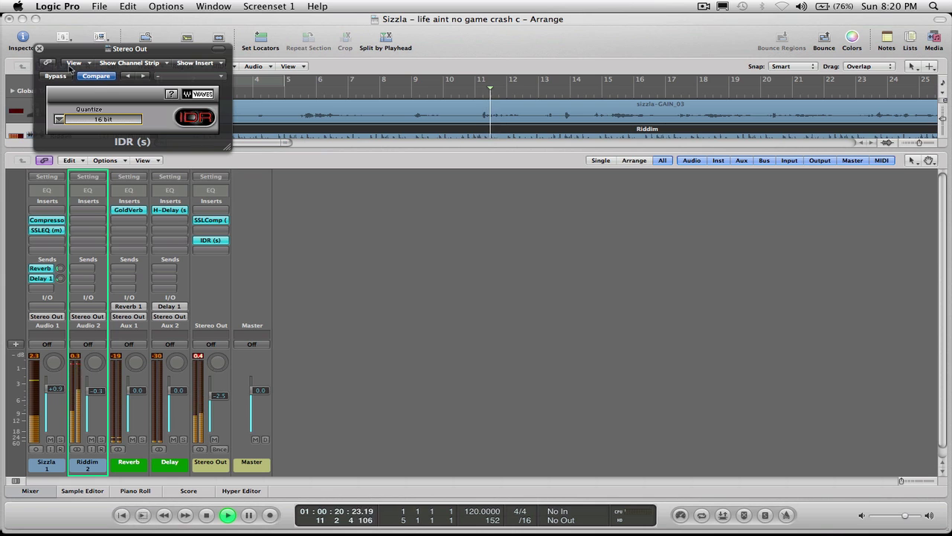
drag(79, 50, 292, 189)
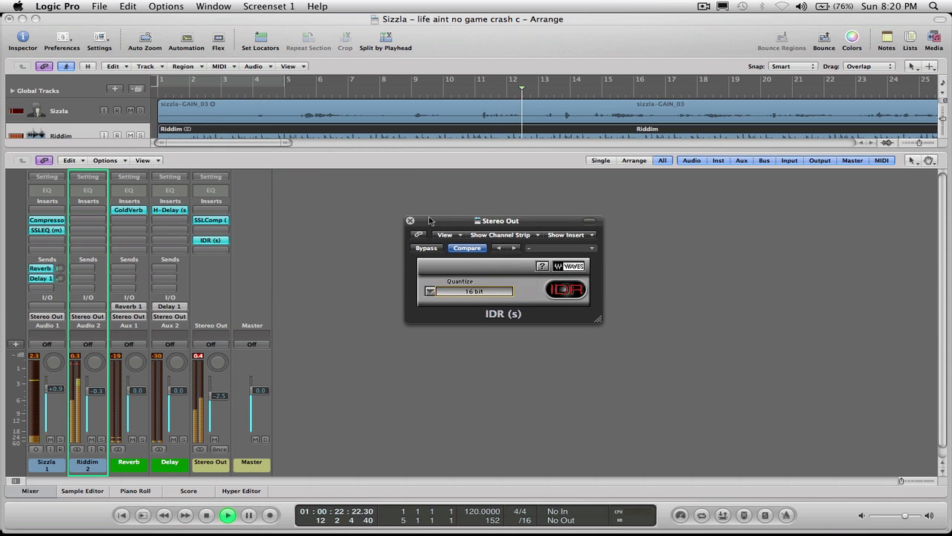
key(super+w)
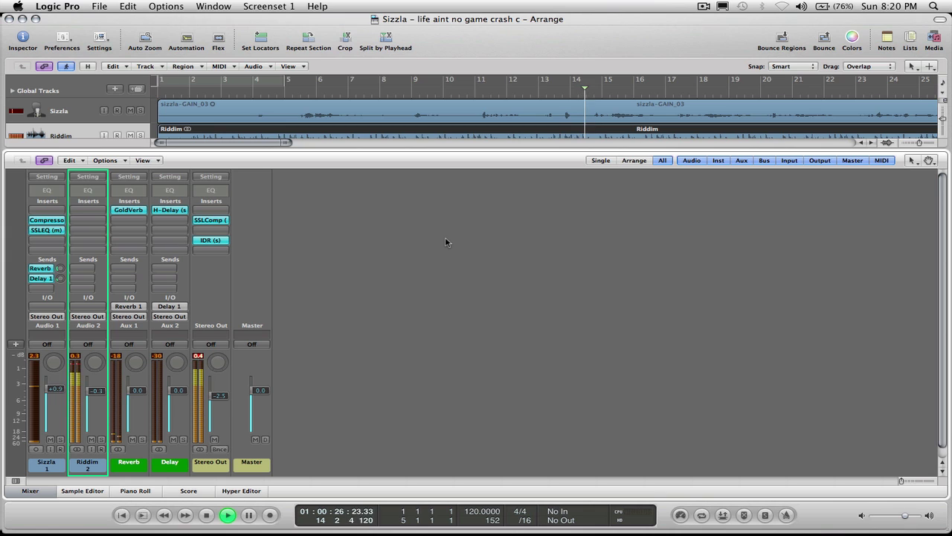
- Raise the computer's output volume while the mix keeps playing
key(XF86AudioRaiseVolume)
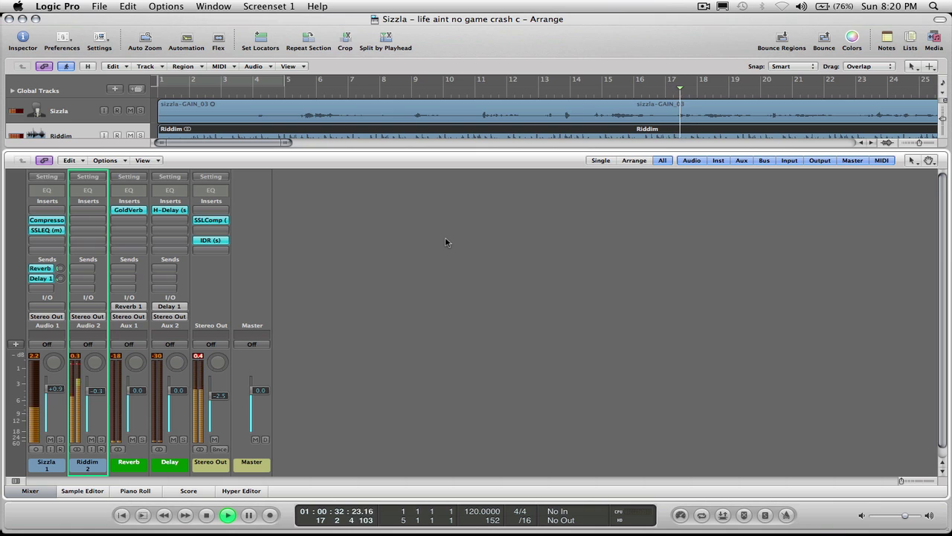
key(XF86AudioRaiseVolume)
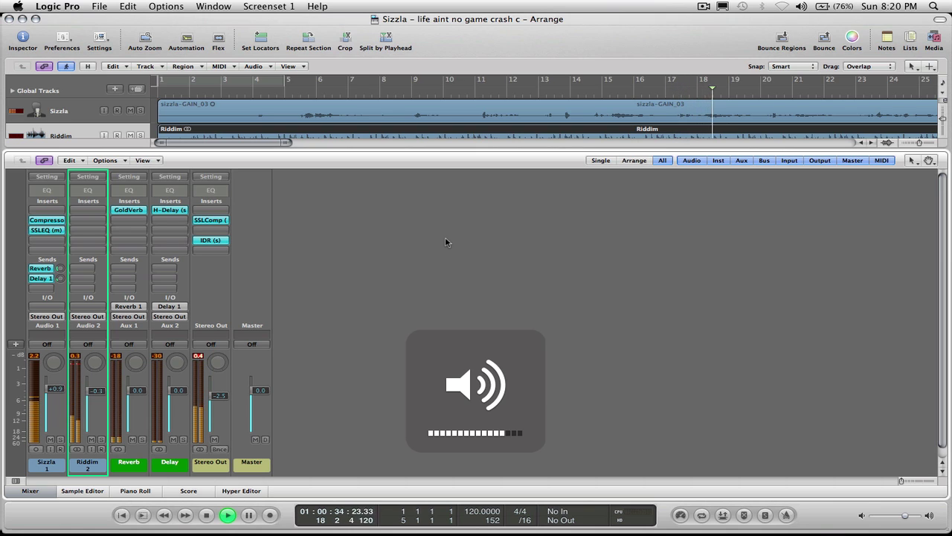